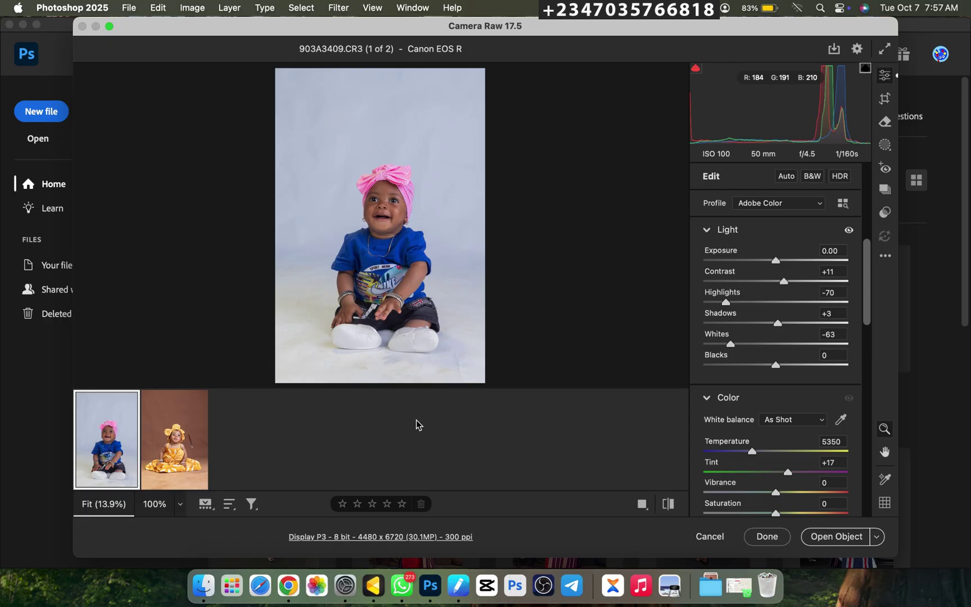
Compare the filmstrip portraits, then show 903A3419.CR3, the girl in yellow, in Camera Raw
{"action": "left_click", "coordinate": [169, 456]}
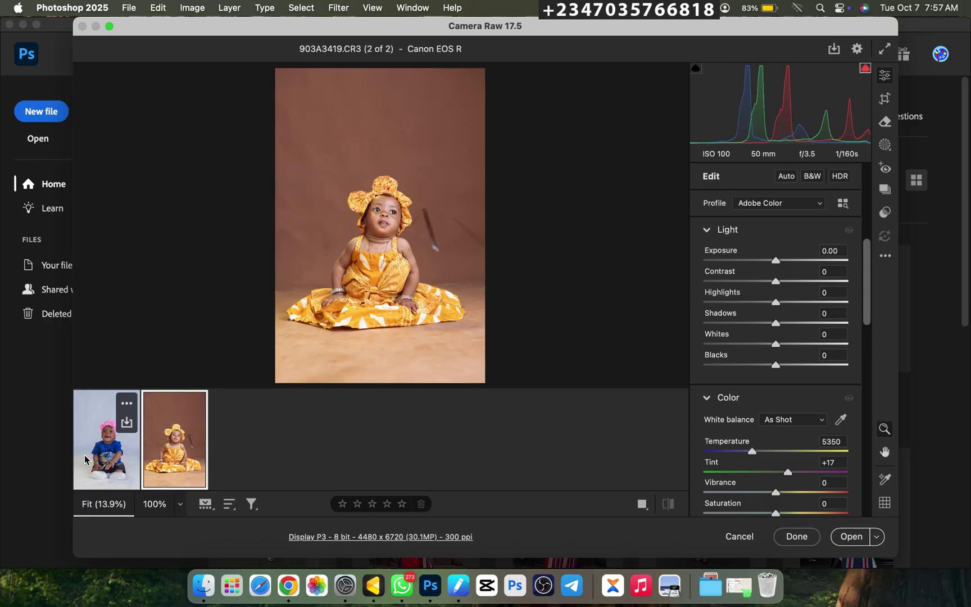
{"action": "left_click", "coordinate": [104, 458]}
{"action": "left_click", "coordinate": [308, 332]}
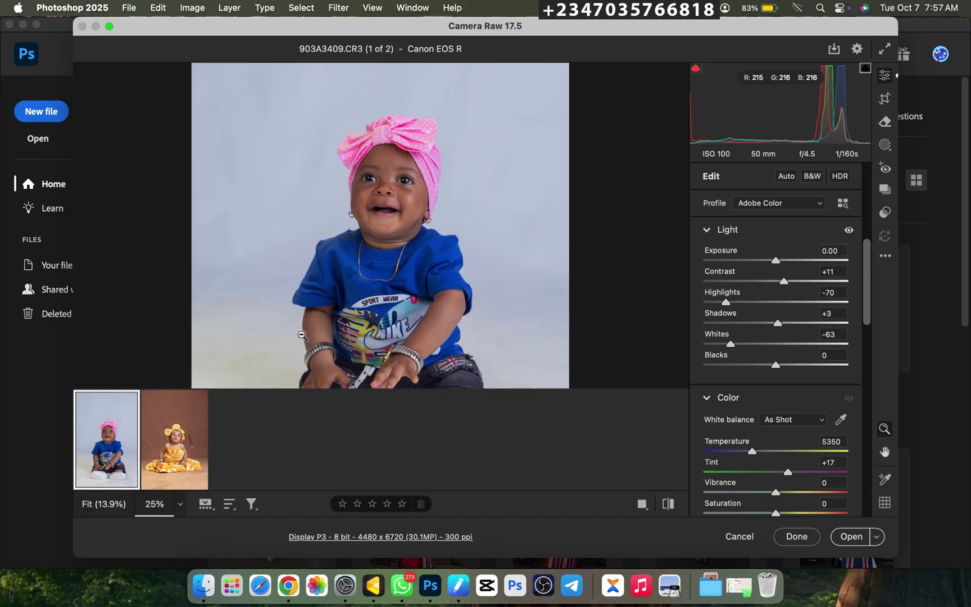
{"action": "left_click", "coordinate": [302, 335], "text": "alt"}
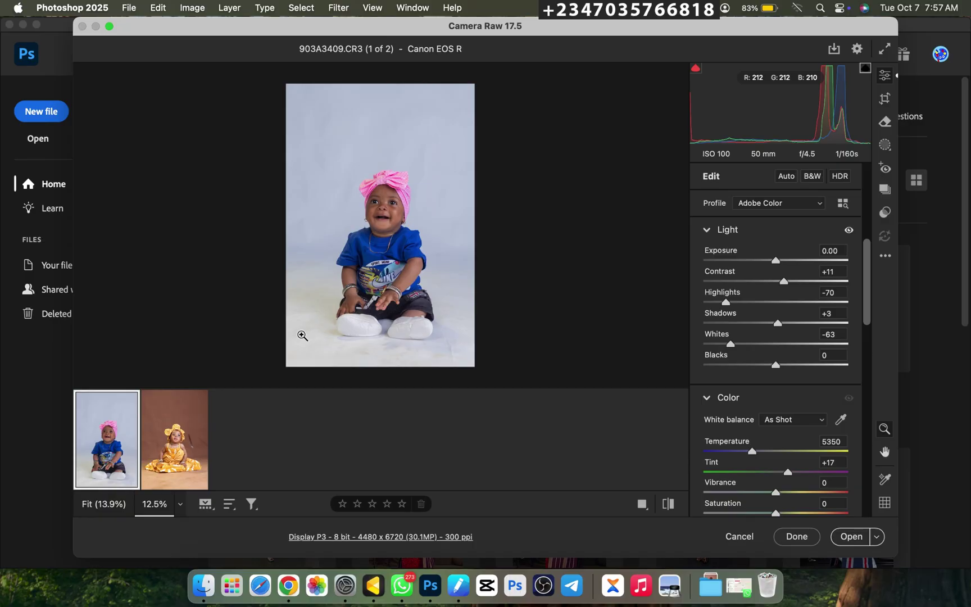
{"action": "left_click", "coordinate": [177, 459]}
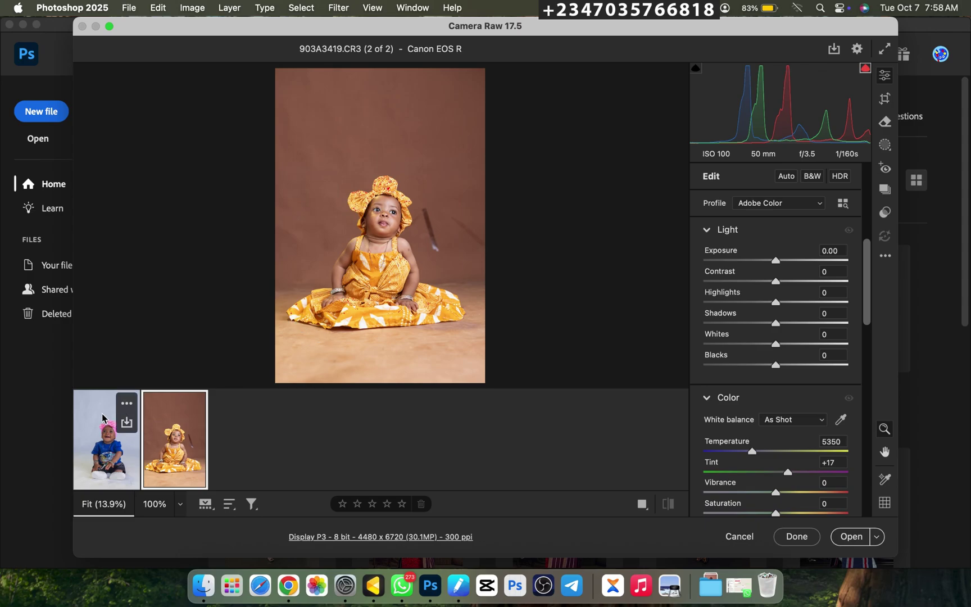
Open both raw portraits in Photoshop and display 903A3409.CR3, the baby in blue
{"action": "left_click", "coordinate": [96, 432]}
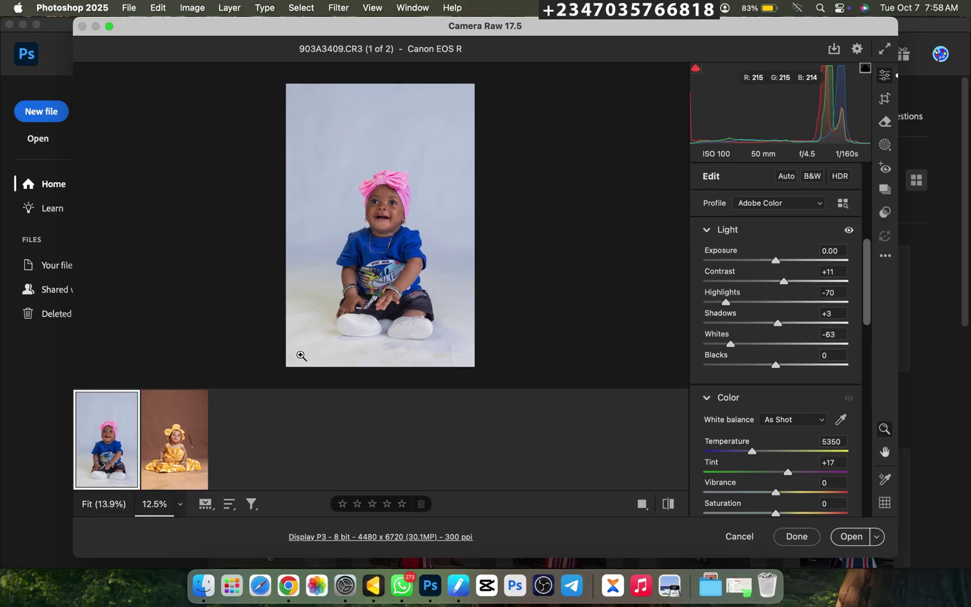
{"action": "left_click", "coordinate": [179, 433], "text": "shift"}
{"action": "left_click", "coordinate": [836, 538]}
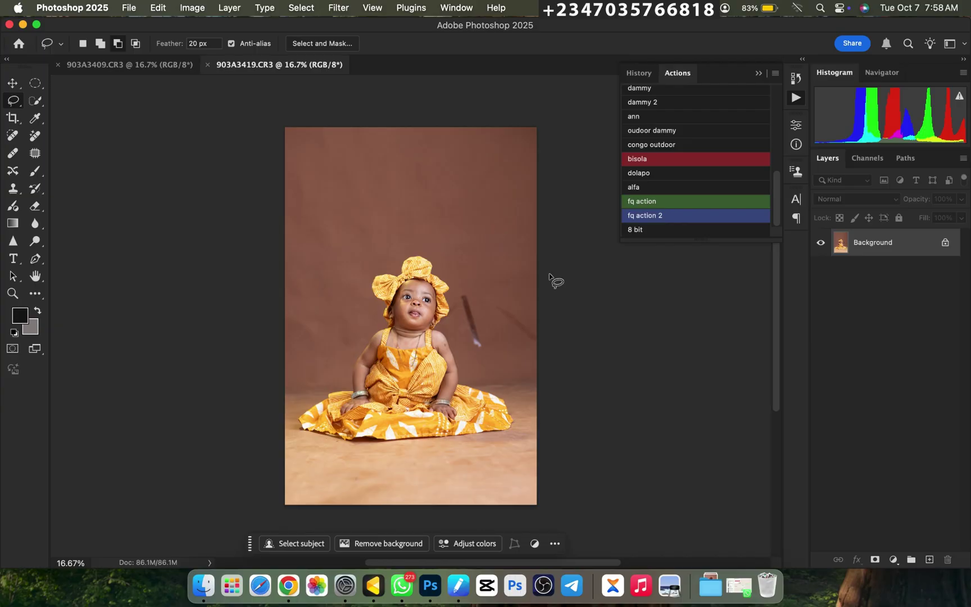
{"action": "left_click", "coordinate": [153, 66]}
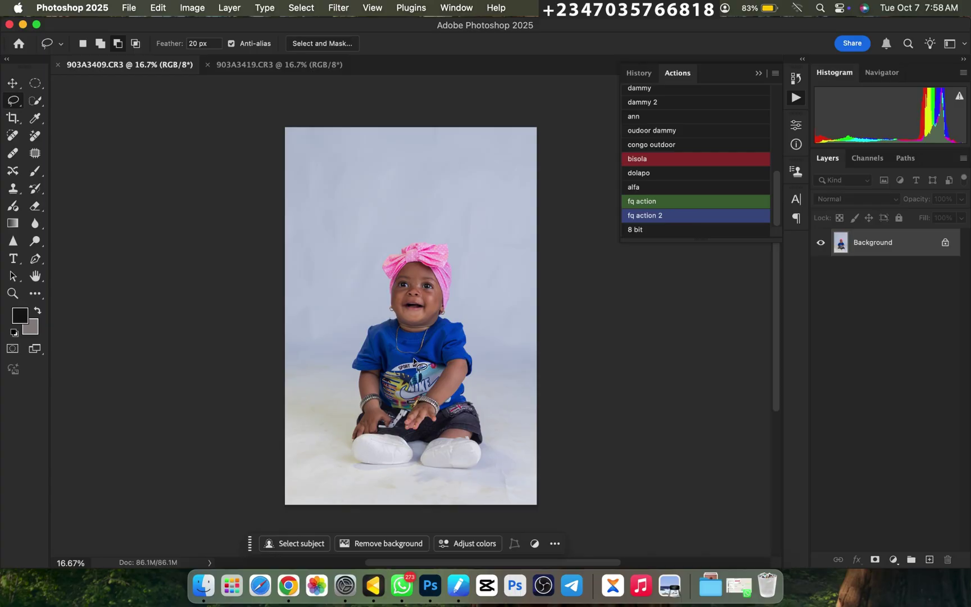
Crop the baby-in-blue photo at 4:5, extending the canvas past the image edges
{"action": "key", "text": "c"}
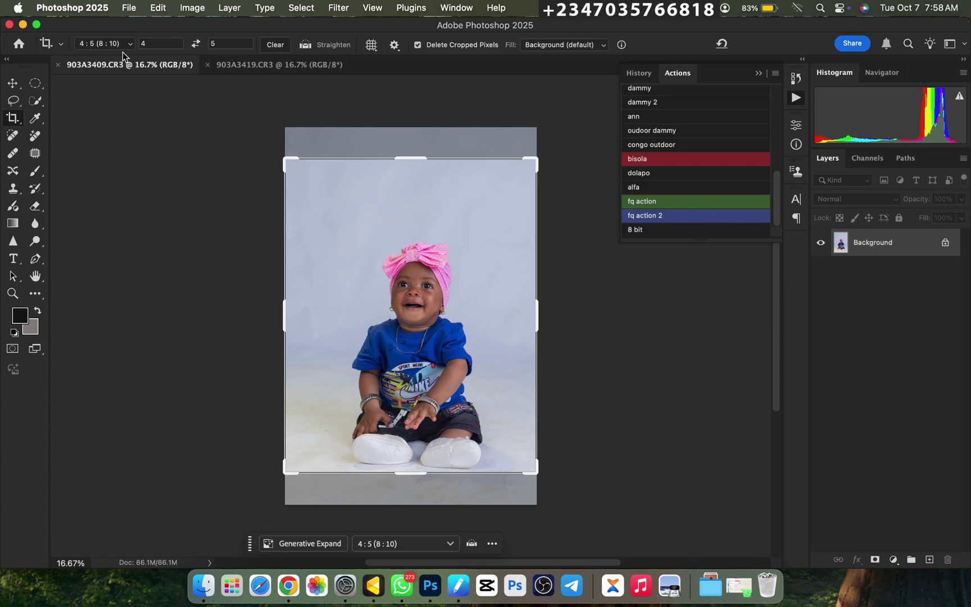
{"action": "left_click_drag", "start_coordinate": [406, 473], "coordinate": [410, 498]}
{"action": "left_click_drag", "start_coordinate": [410, 139], "coordinate": [416, 130]}
{"action": "key", "text": "Return"}
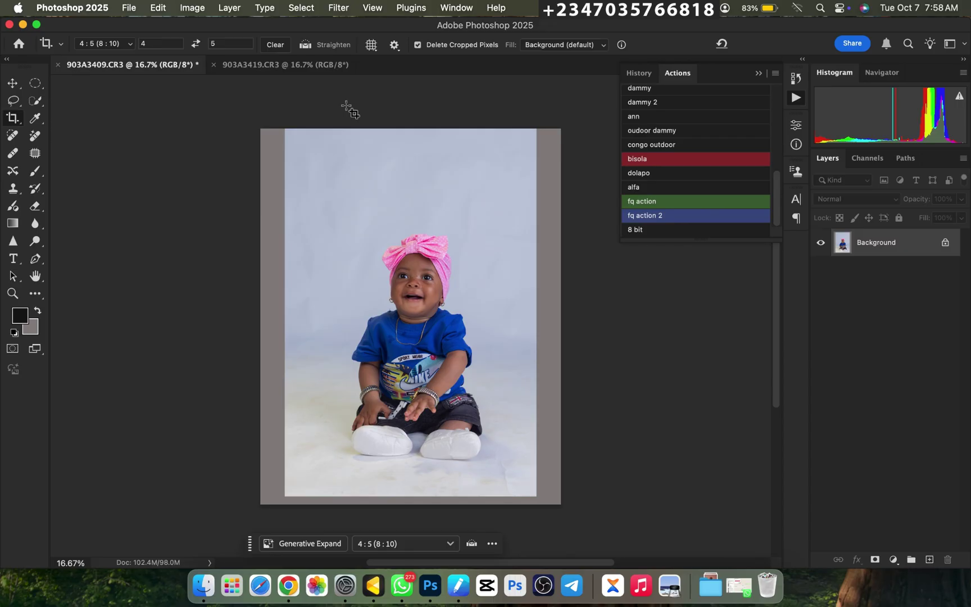
Duplicate the photo onto Layer 1 and auto-select the baby with Select Subject
{"action": "key", "text": "super+j"}
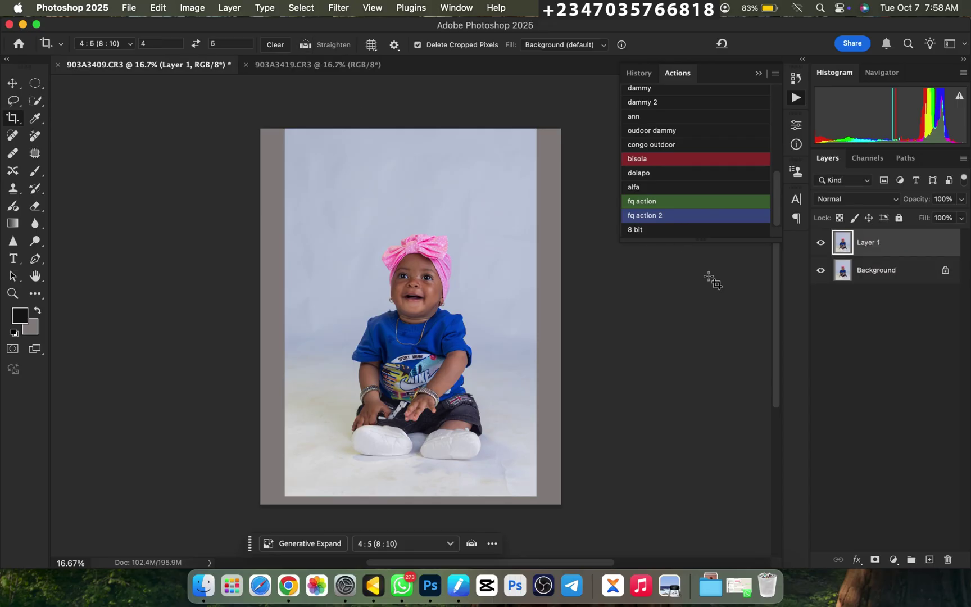
{"action": "left_click", "coordinate": [35, 101]}
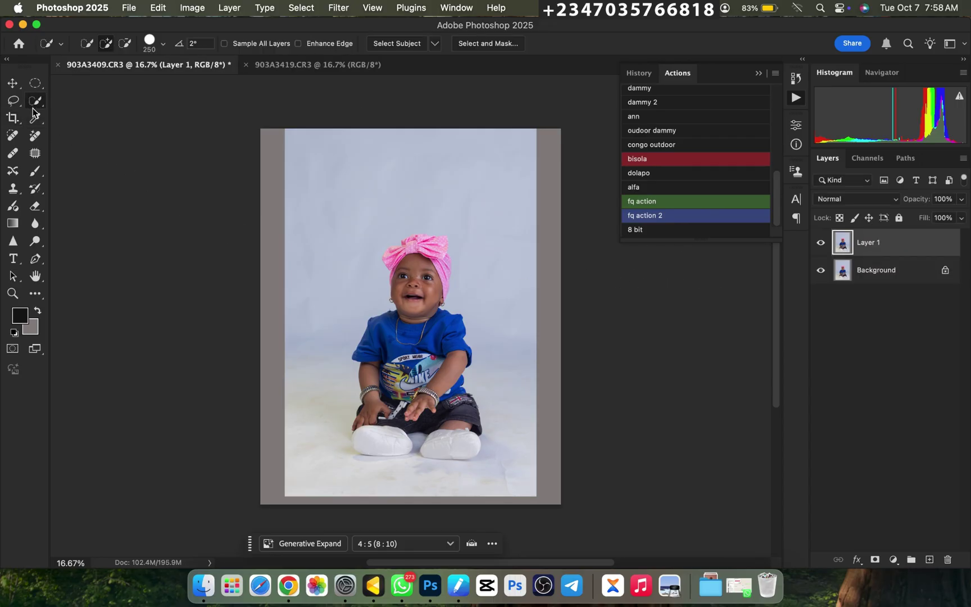
{"action": "left_click", "coordinate": [398, 44]}
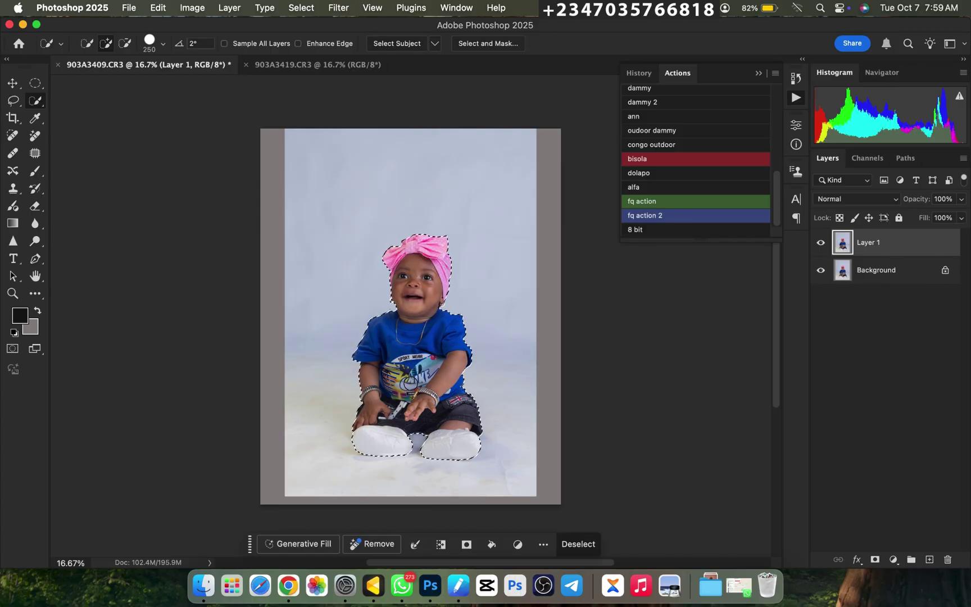
Subtract the floor gap between the white shoes using the Polygonal Lasso
{"action": "key", "text": "super+equal"}
{"action": "key", "text": "super+equal"}
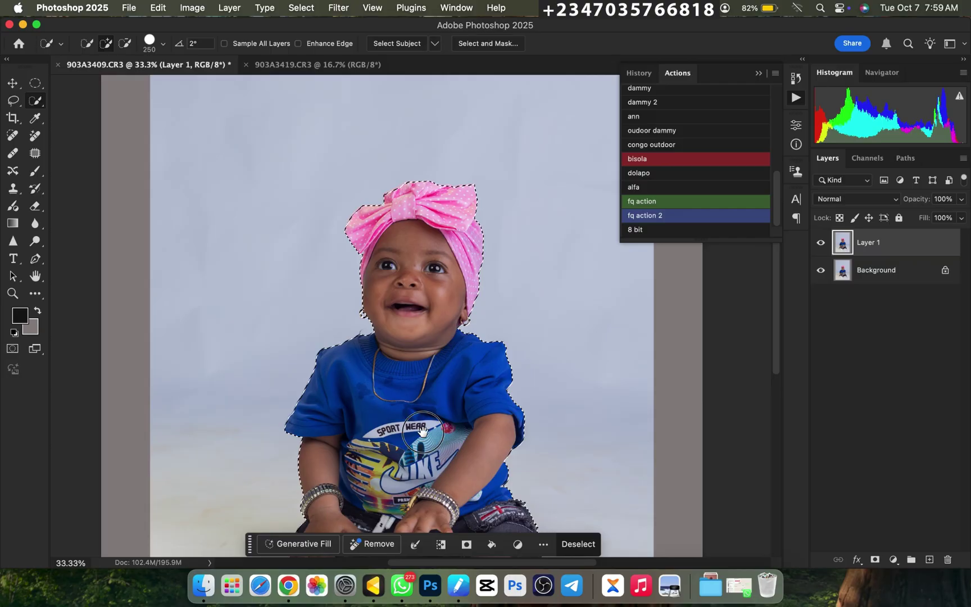
{"action": "left_click_drag", "start_coordinate": [405, 510], "coordinate": [430, 375]}
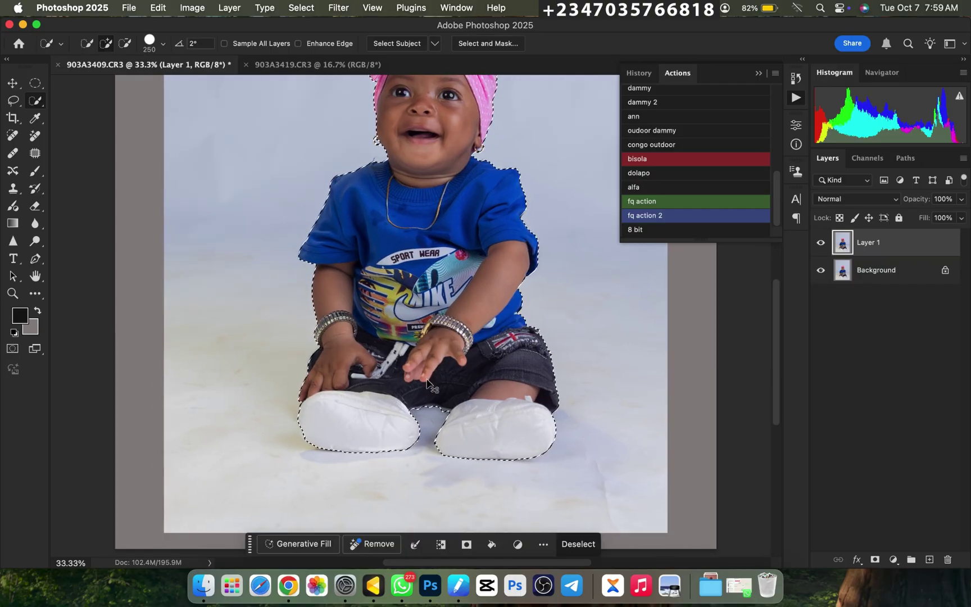
{"action": "key", "text": "super+equal"}
{"action": "key", "text": "super+equal"}
{"action": "key", "text": "super+equal"}
{"action": "scroll", "coordinate": [433, 444], "scroll_direction": "down", "scroll_amount": 8}
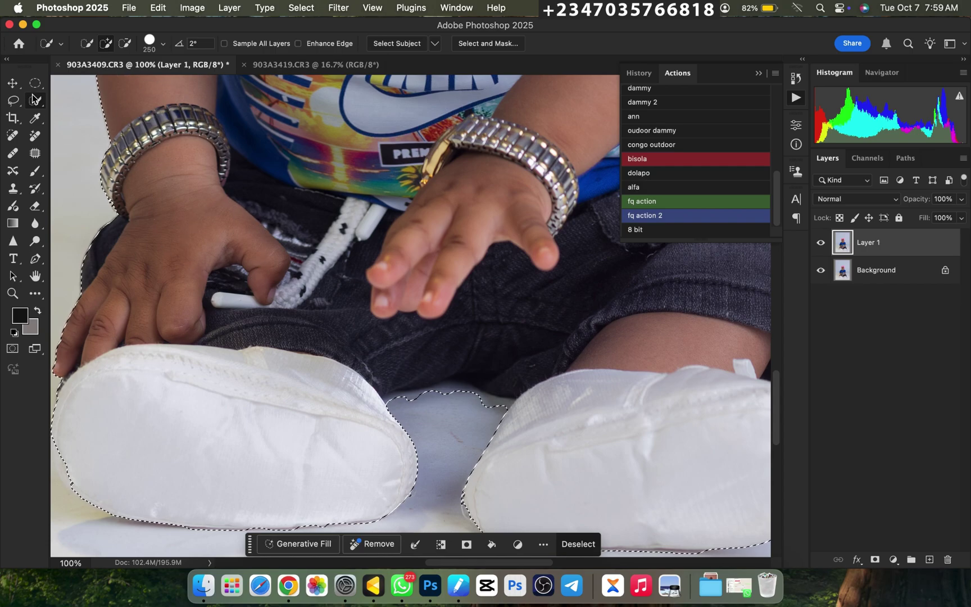
{"action": "left_click", "coordinate": [15, 103]}
{"action": "right_click", "coordinate": [15, 104]}
{"action": "left_click", "coordinate": [56, 111]}
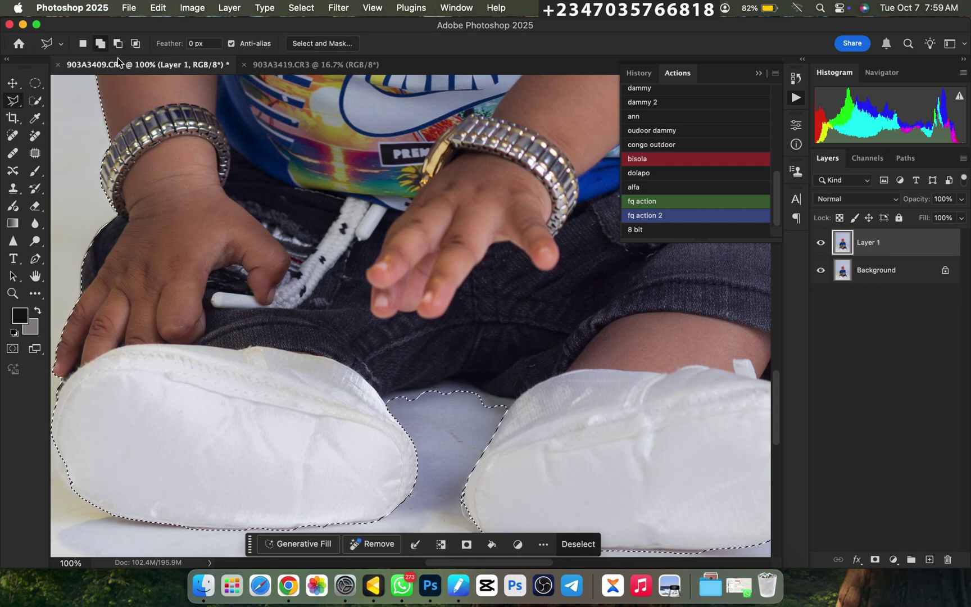
{"action": "left_click", "coordinate": [118, 46]}
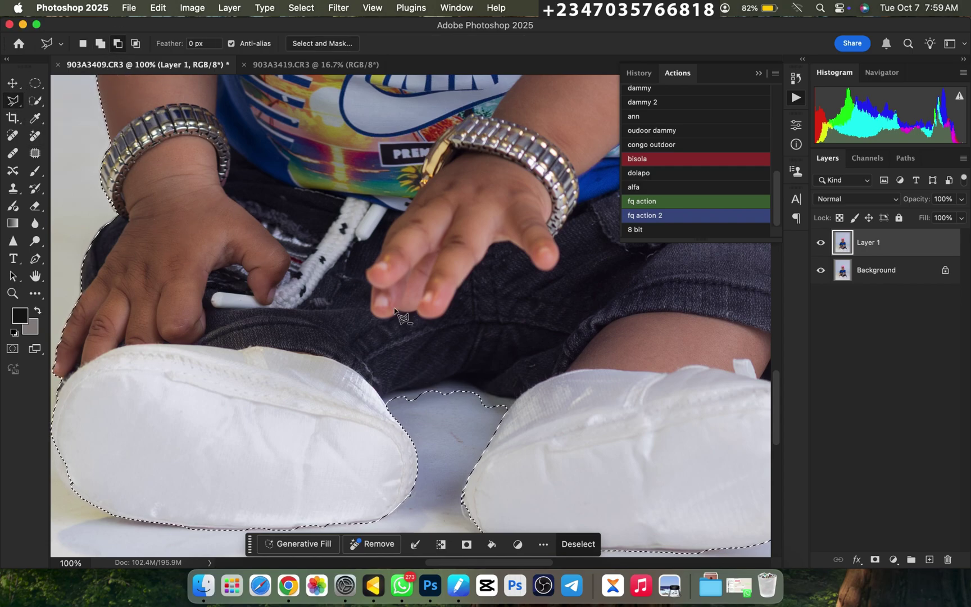
{"action": "left_click", "coordinate": [507, 414]}
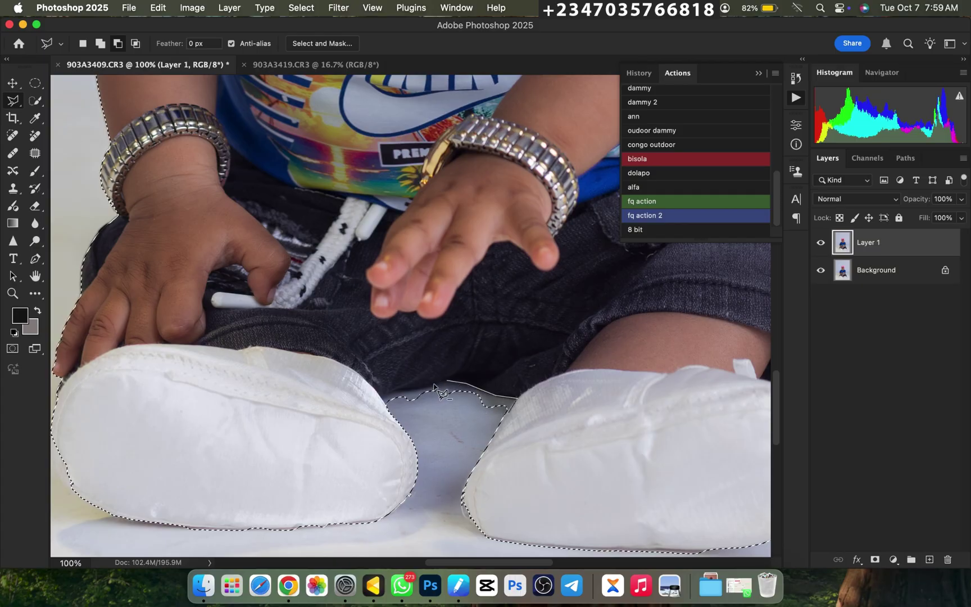
{"action": "left_click", "coordinate": [405, 388]}
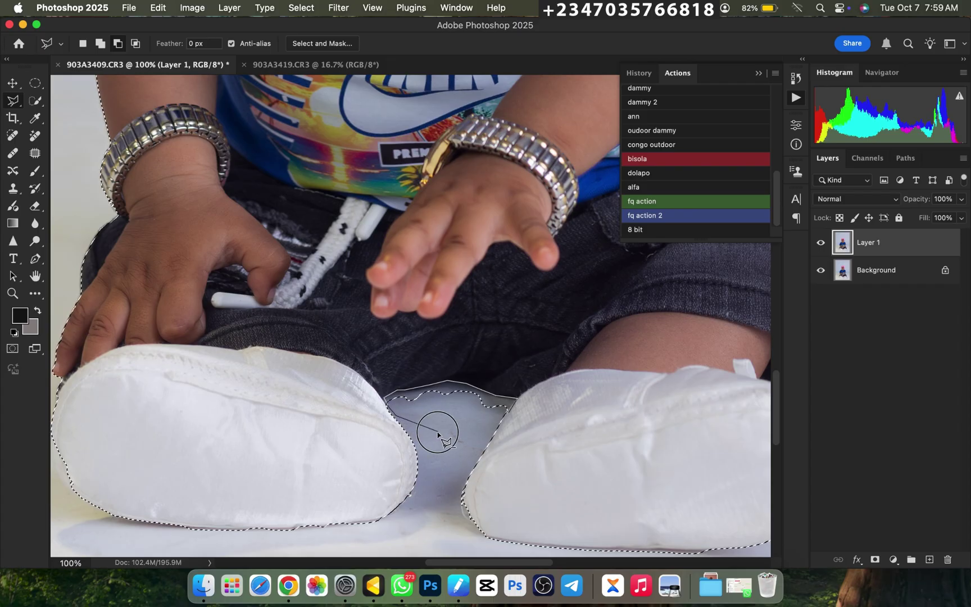
{"action": "left_click", "coordinate": [434, 422]}
{"action": "key", "text": "super+minus"}
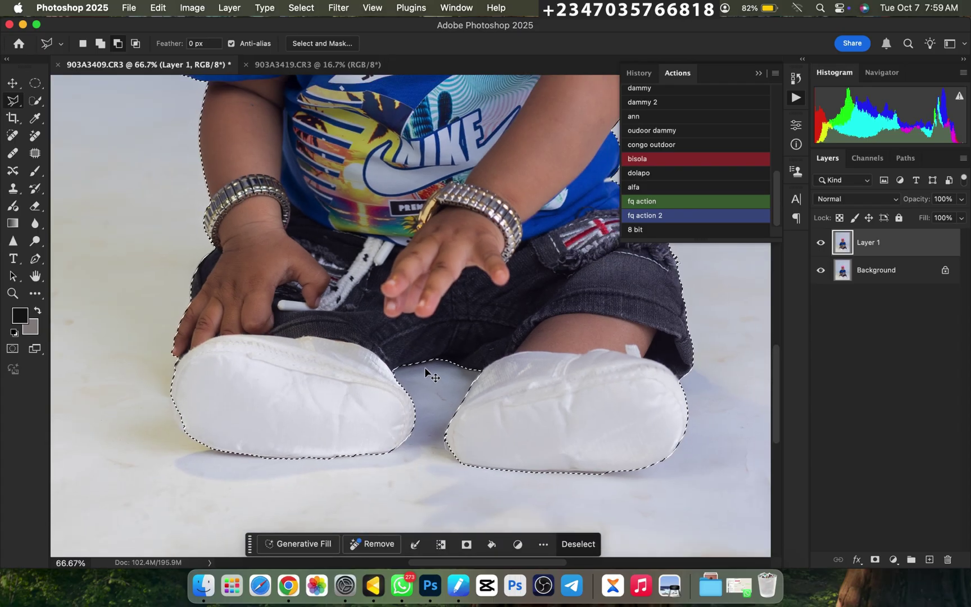
{"action": "key", "text": "super+minus"}
{"action": "key", "text": "super+minus"}
{"action": "key", "text": "super+minus"}
{"action": "key", "text": "super+minus"}
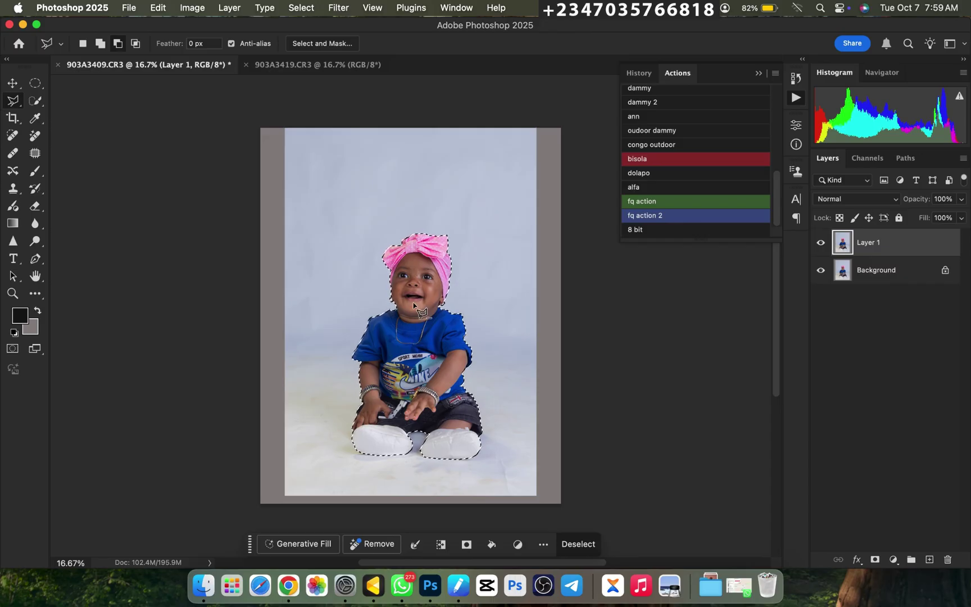
Feather the baby selection by 2 px and turn it into Layer 1's mask
{"action": "right_click", "coordinate": [393, 203]}
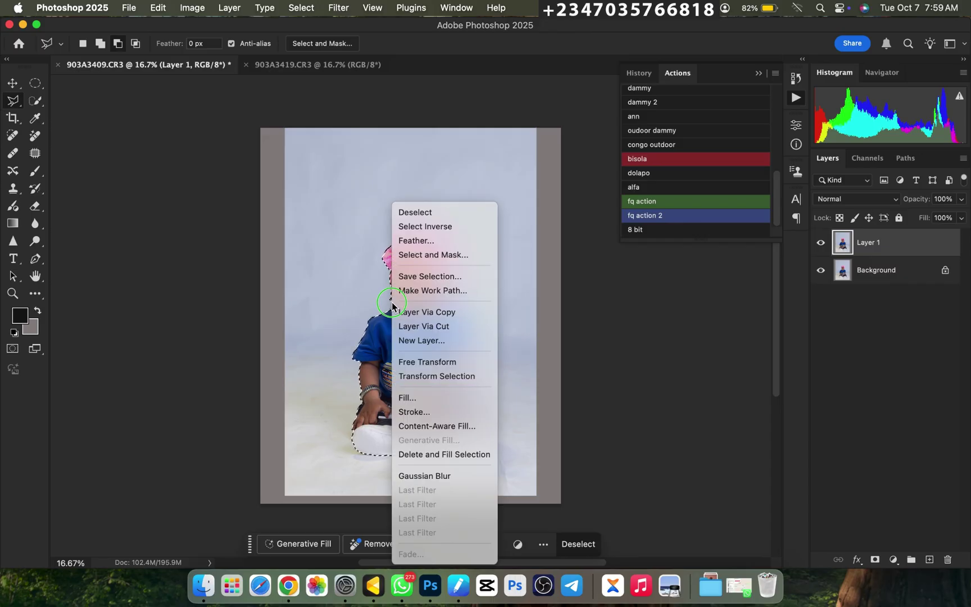
{"action": "left_click", "coordinate": [418, 241]}
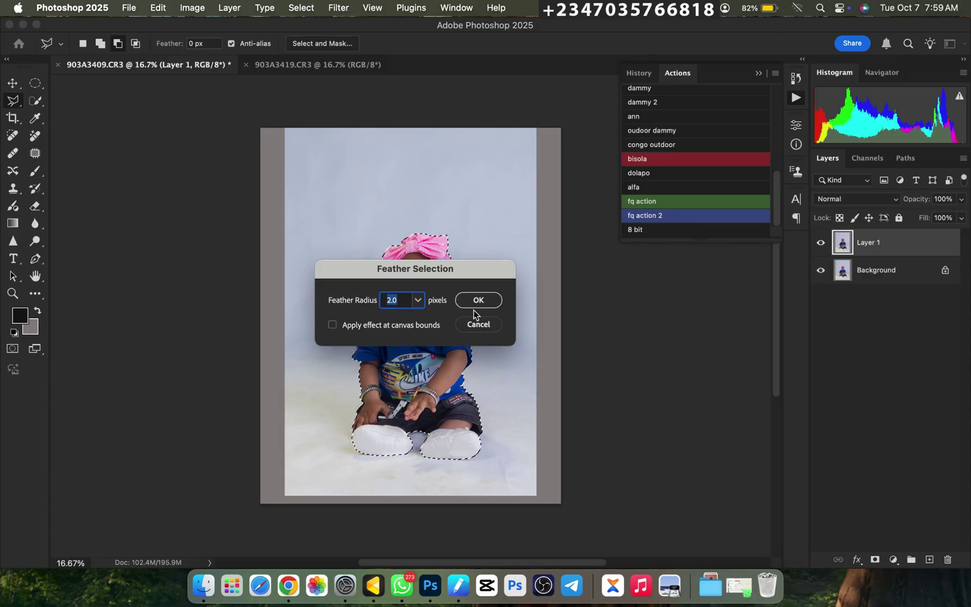
{"action": "left_click", "coordinate": [477, 315]}
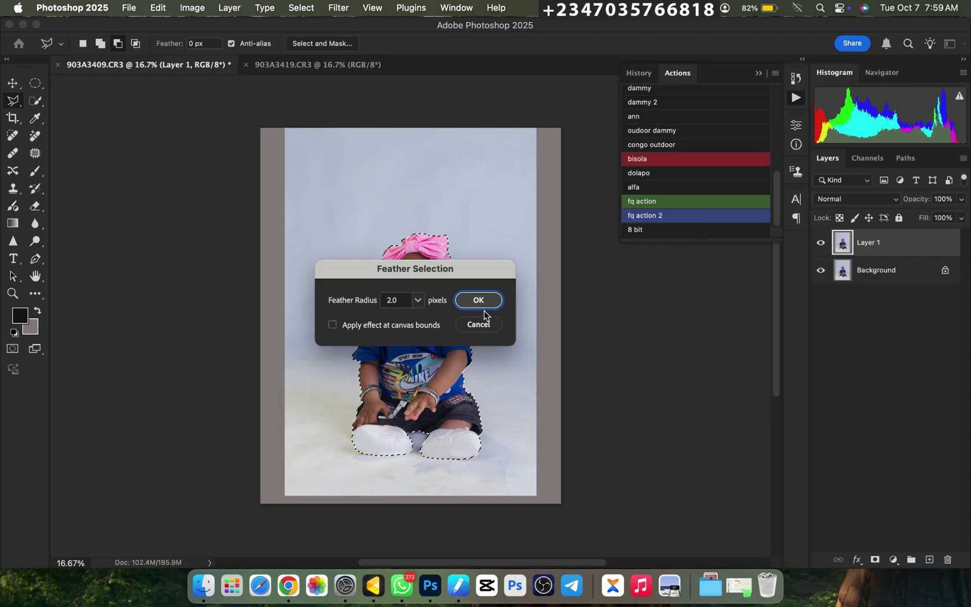
{"action": "left_click", "coordinate": [875, 559]}
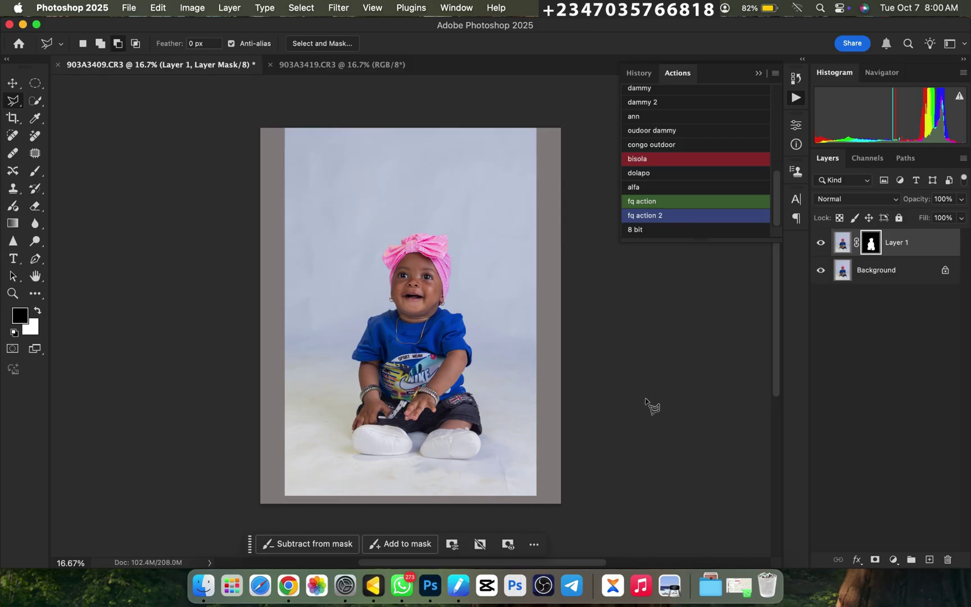
Duplicate the Background layer and rename the copy 'modify'
{"action": "left_click", "coordinate": [868, 286]}
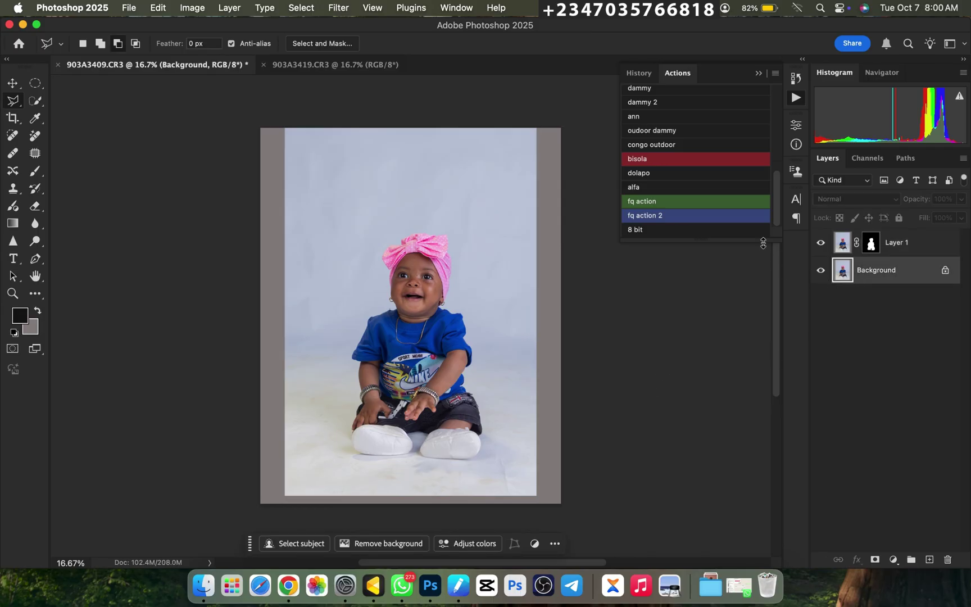
{"action": "key", "text": "super+j"}
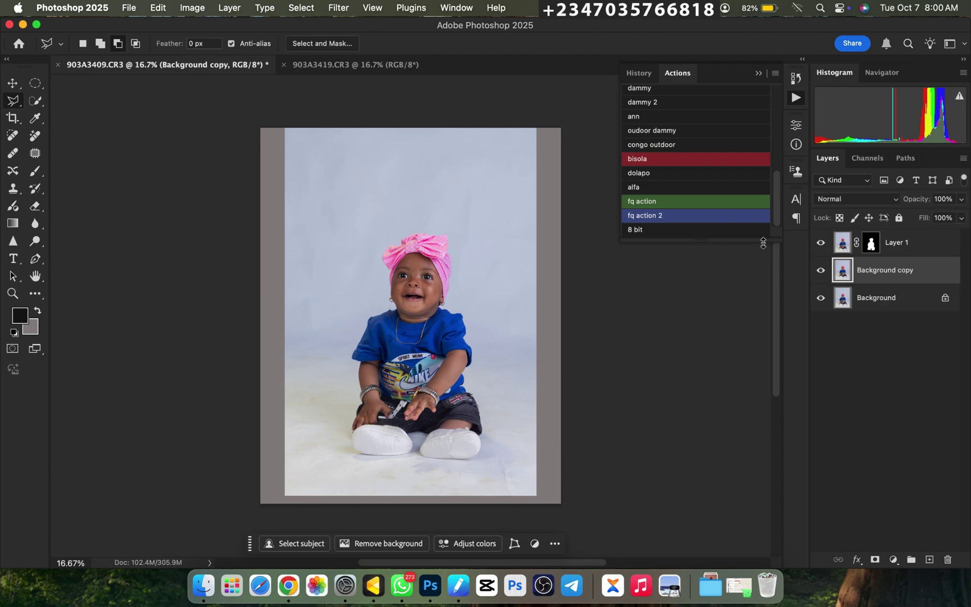
{"action": "double_click", "coordinate": [880, 272]}
{"action": "type", "text": "modify"}
{"action": "key", "text": "Return"}
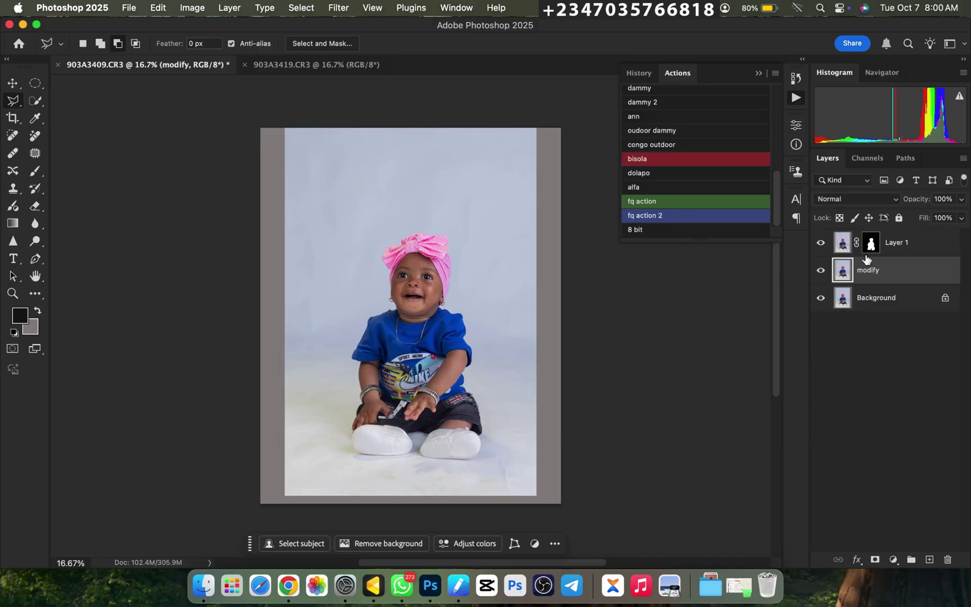
Load Layer 1's mask as a selection and expand it by 8 pixels
{"action": "mouse_move", "coordinate": [873, 245]}
{"action": "left_mouse_down"}
{"action": "mouse_move", "coordinate": [844, 245]}
{"action": "mouse_move", "coordinate": [876, 248]}
{"action": "left_mouse_up"}
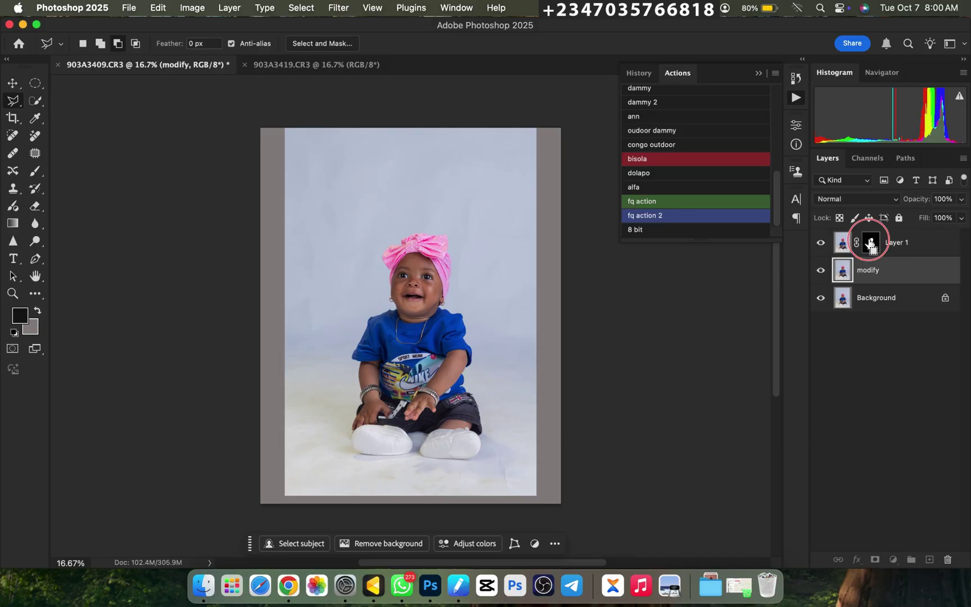
{"action": "left_click", "coordinate": [872, 245], "text": "super"}
{"action": "key", "text": "super+plus"}
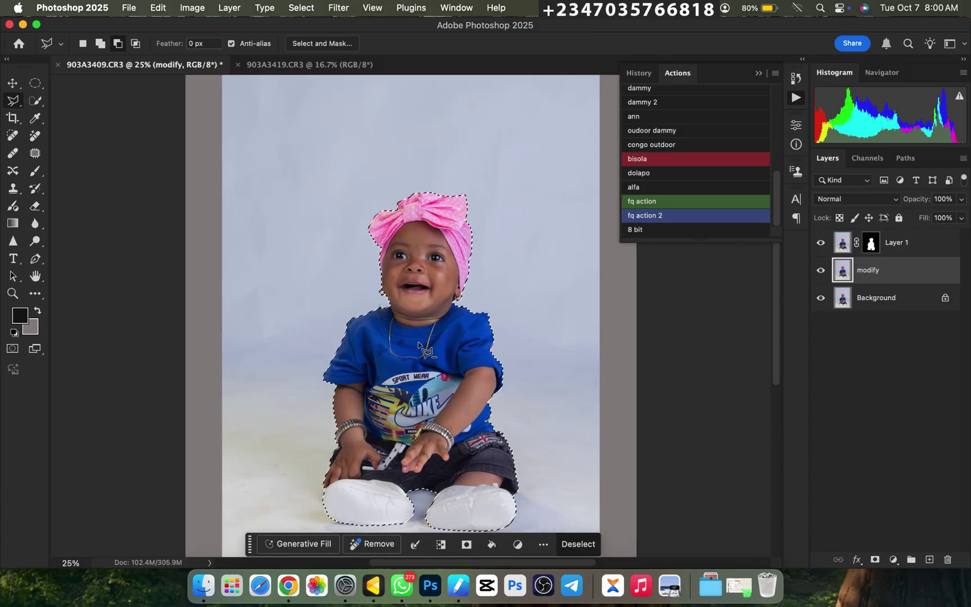
{"action": "key", "text": "super+minus"}
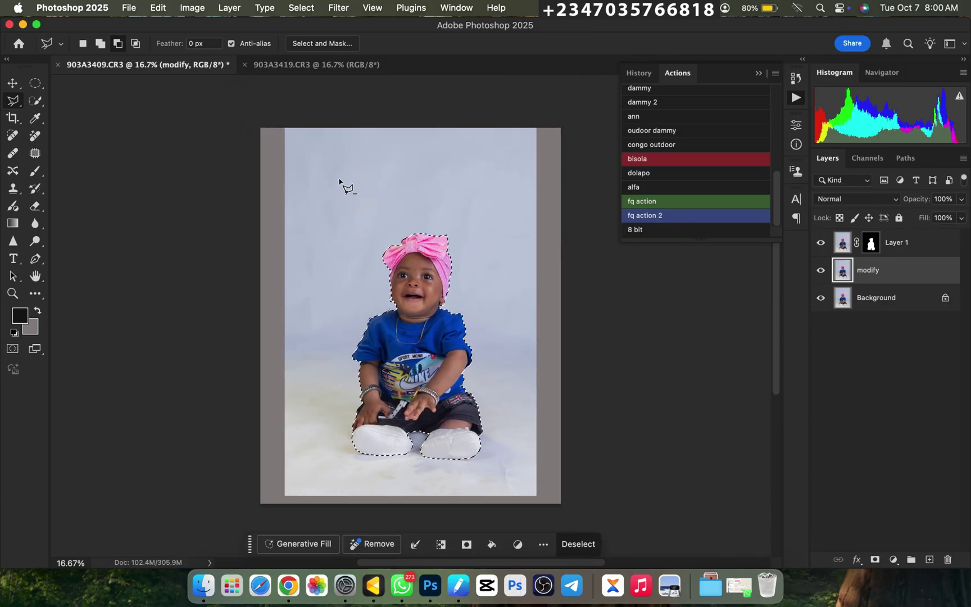
{"action": "left_click", "coordinate": [300, 8]}
{"action": "mouse_move", "coordinate": [362, 206]}
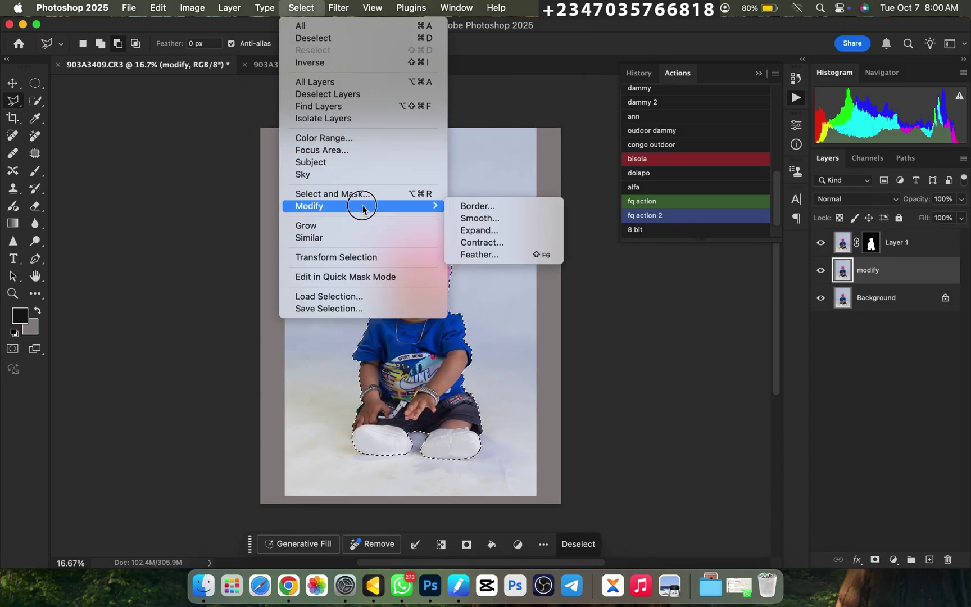
{"action": "left_click", "coordinate": [468, 231]}
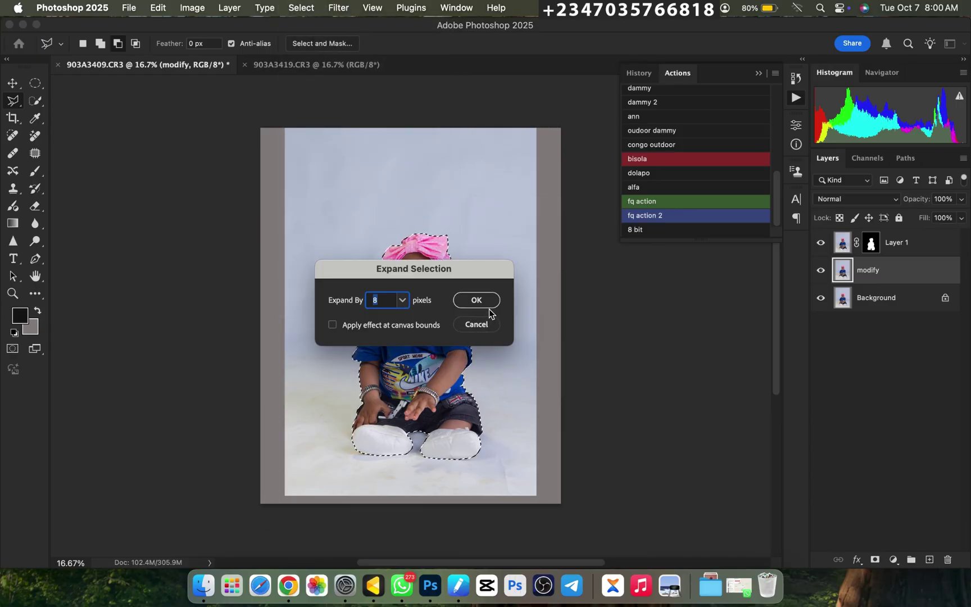
{"action": "key", "text": "Return"}
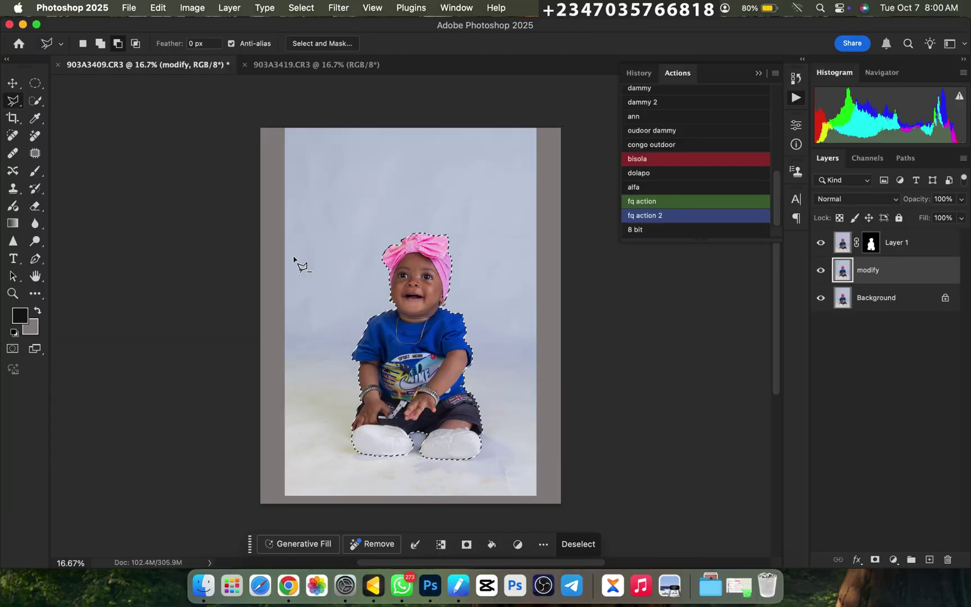
Content-Aware Fill the grey side strips and baby area on the modify layer, then deselect
{"action": "left_click_drag", "start_coordinate": [35, 83], "coordinate": [95, 81]}
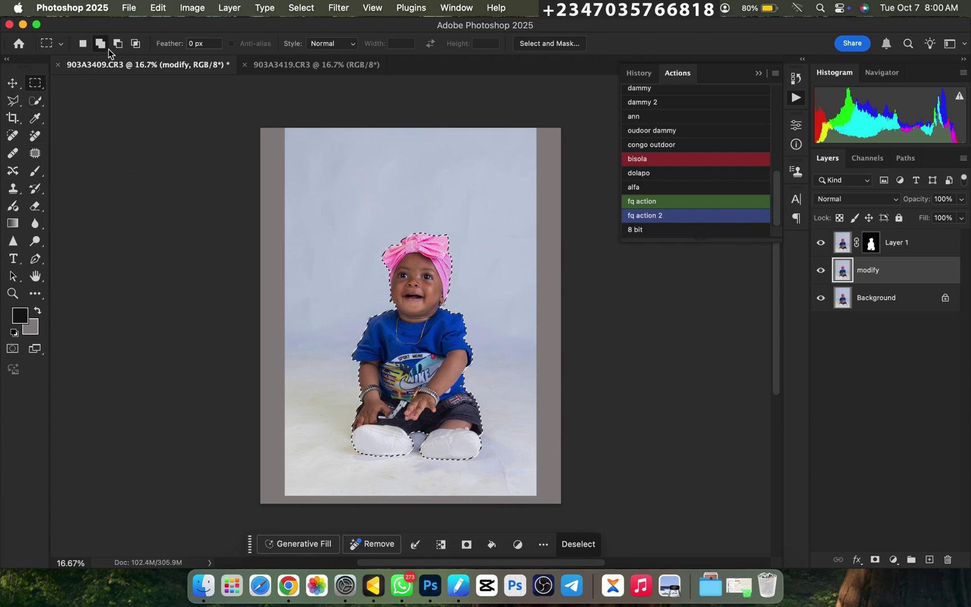
{"action": "left_click_drag", "start_coordinate": [241, 131], "coordinate": [570, 563]}
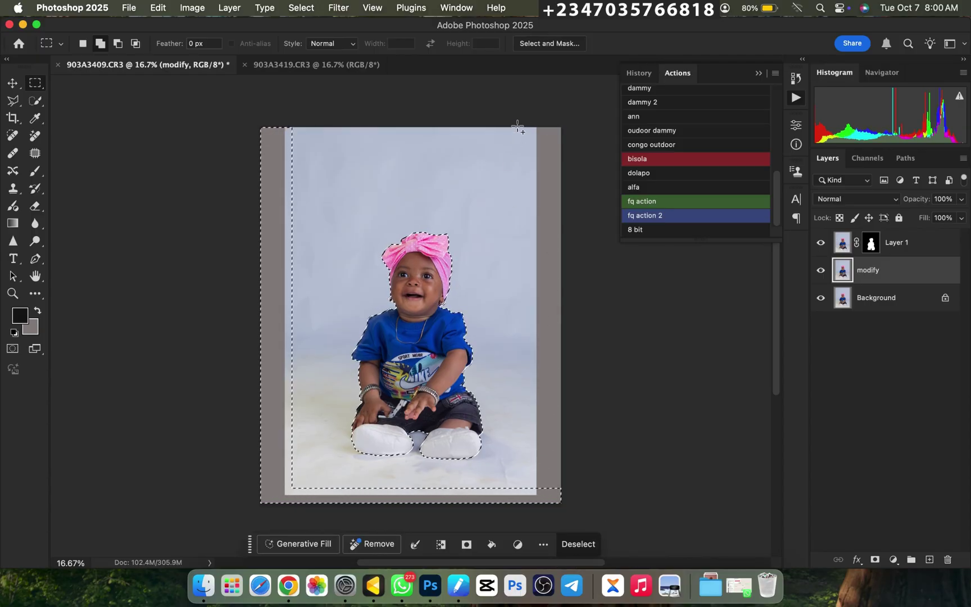
{"action": "left_click_drag", "start_coordinate": [528, 127], "coordinate": [678, 487]}
{"action": "right_click", "coordinate": [328, 269]}
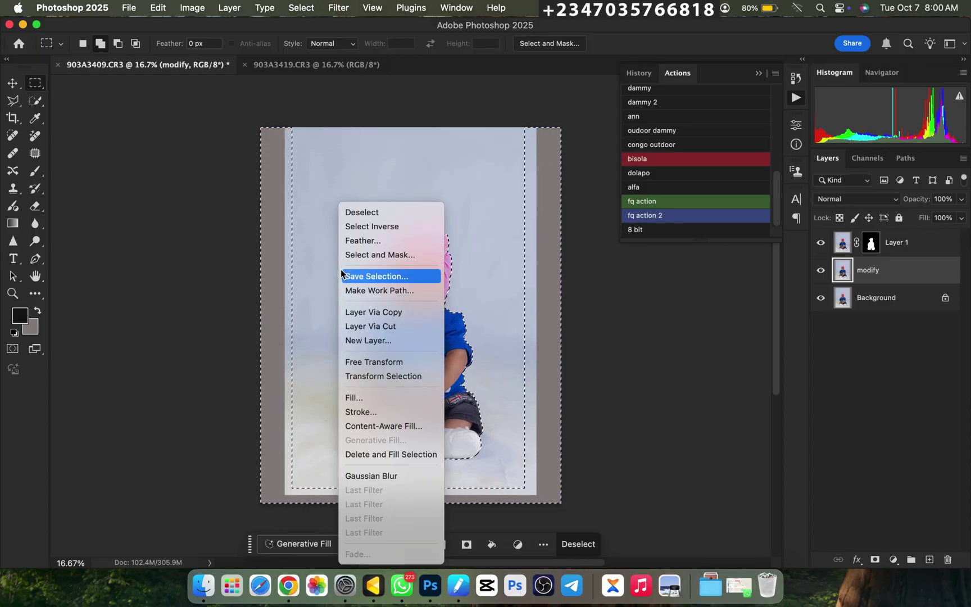
{"action": "left_click", "coordinate": [368, 403]}
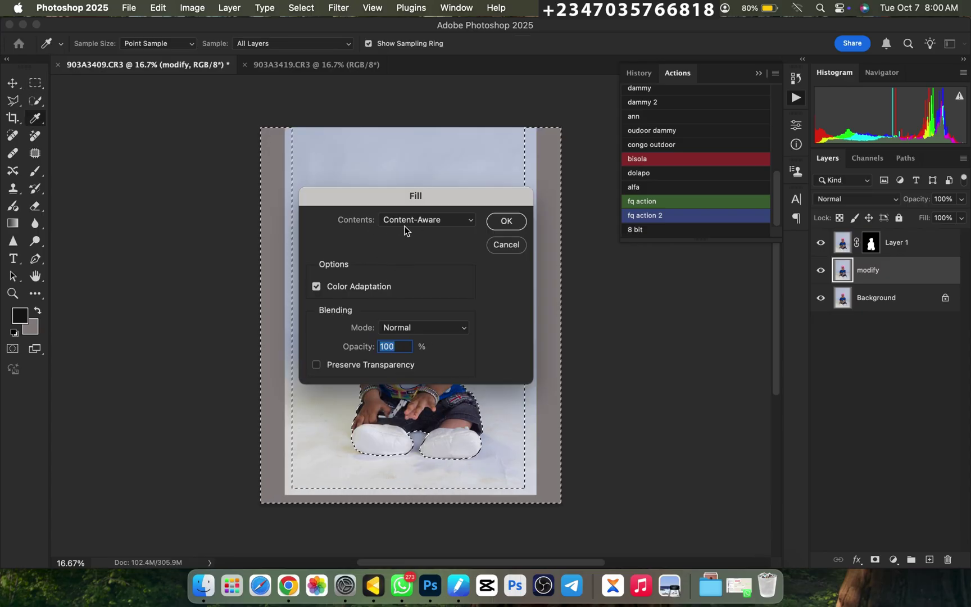
{"action": "left_click", "coordinate": [412, 222]}
{"action": "left_click", "coordinate": [400, 222]}
{"action": "left_click", "coordinate": [406, 224]}
{"action": "left_click", "coordinate": [400, 223]}
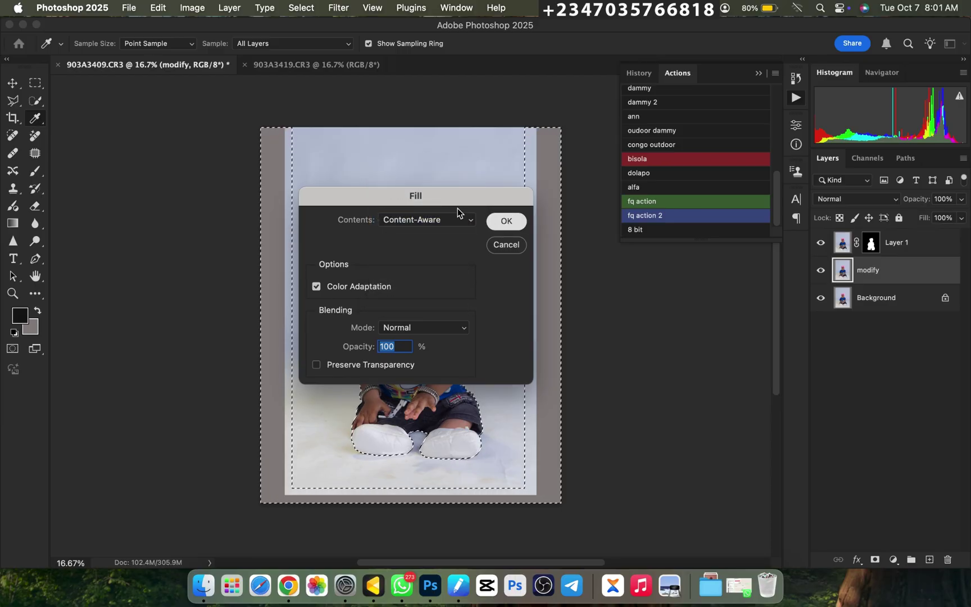
{"action": "key", "text": "Return"}
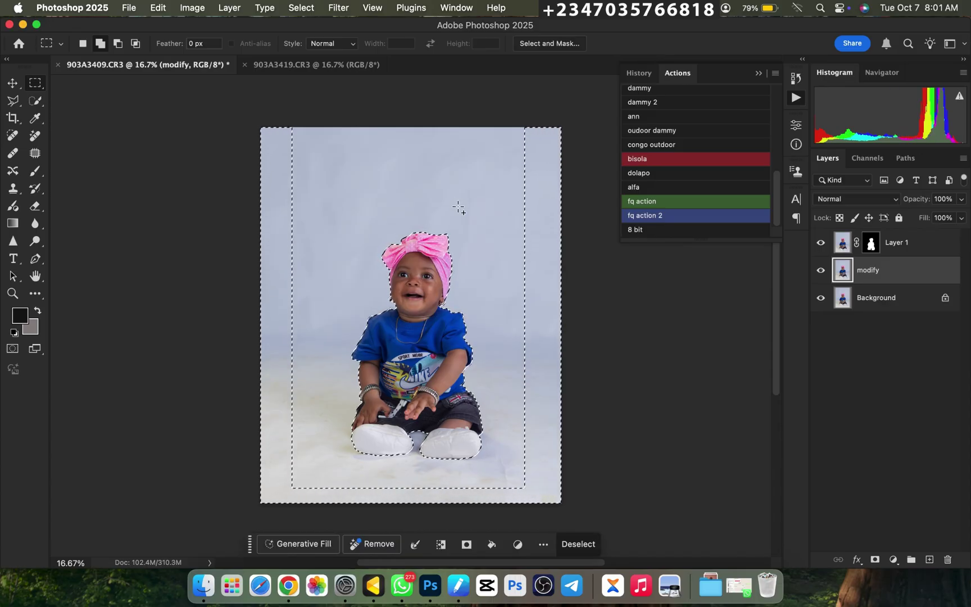
{"action": "key", "text": "super+d"}
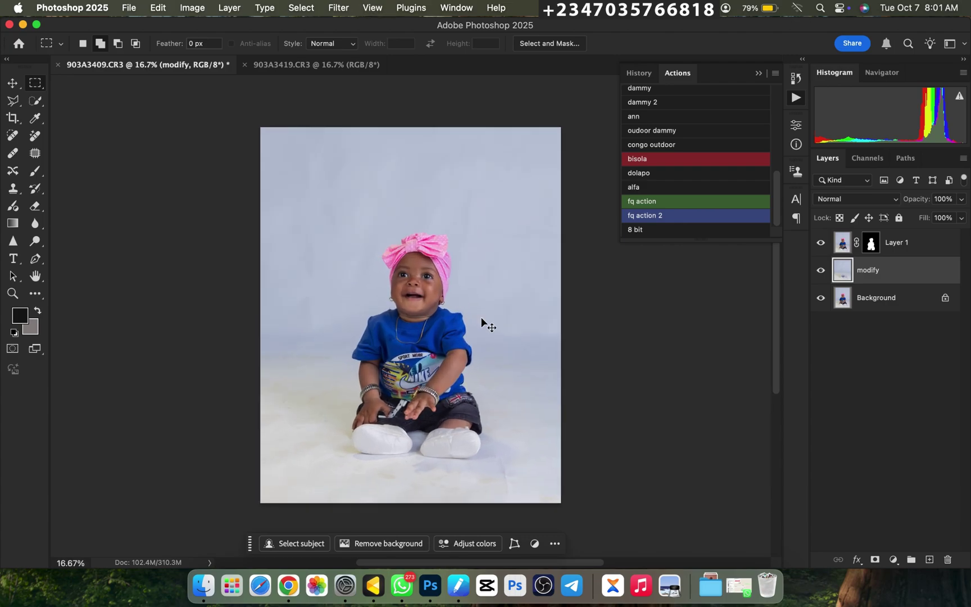
{"action": "key", "text": "super+minus"}
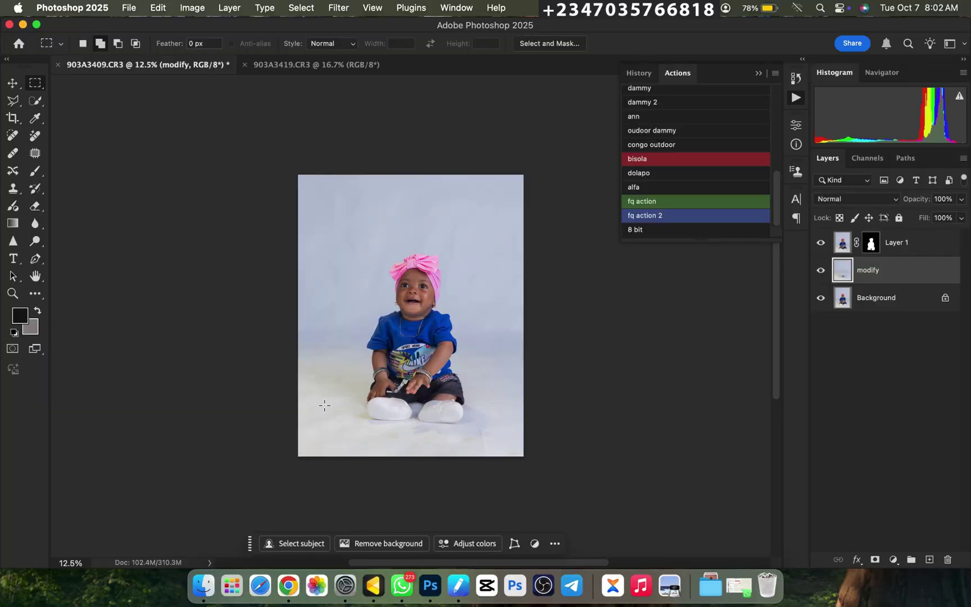
Place the white moon-and-balloons backdrop, scaled to about 206% wide and 225% tall
{"action": "left_click", "coordinate": [206, 585]}
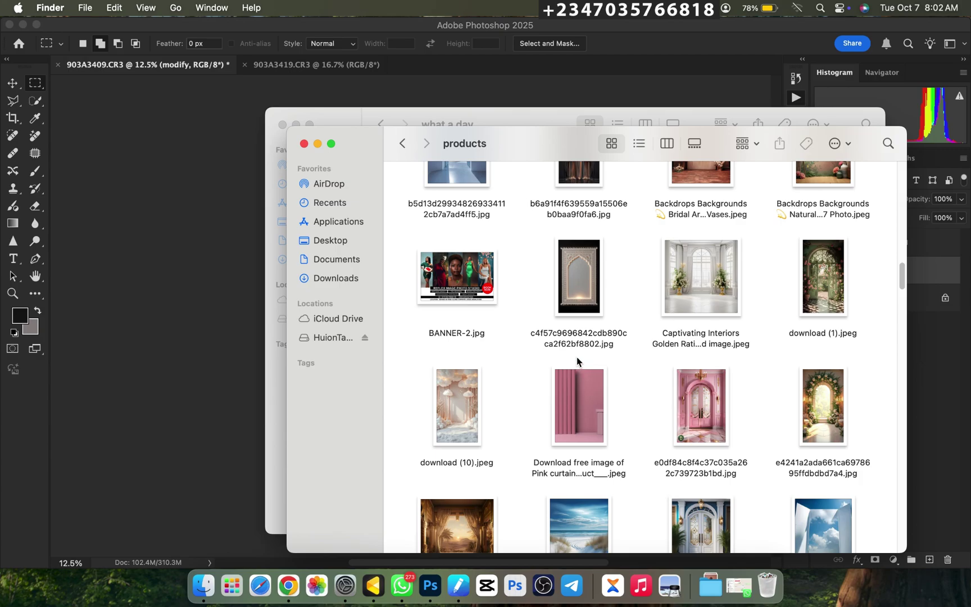
{"action": "scroll", "coordinate": [576, 362], "scroll_direction": "down", "scroll_amount": 10}
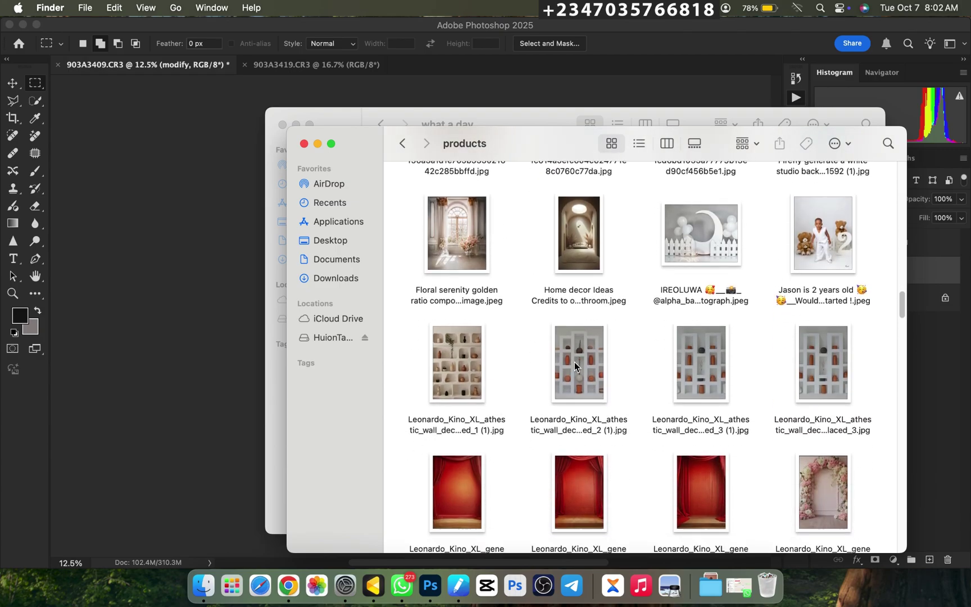
{"action": "scroll", "coordinate": [576, 361], "scroll_direction": "up", "scroll_amount": 5}
{"action": "left_click", "coordinate": [693, 385]}
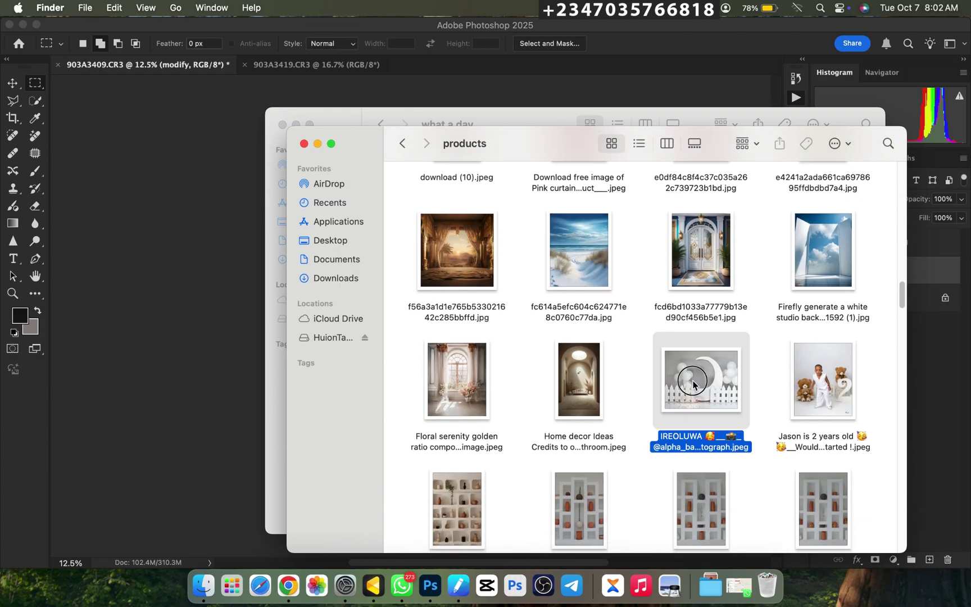
{"action": "left_click_drag", "start_coordinate": [685, 376], "coordinate": [223, 291]}
{"action": "left_click_drag", "start_coordinate": [476, 315], "coordinate": [613, 315]}
{"action": "left_click_drag", "start_coordinate": [516, 314], "coordinate": [439, 314]}
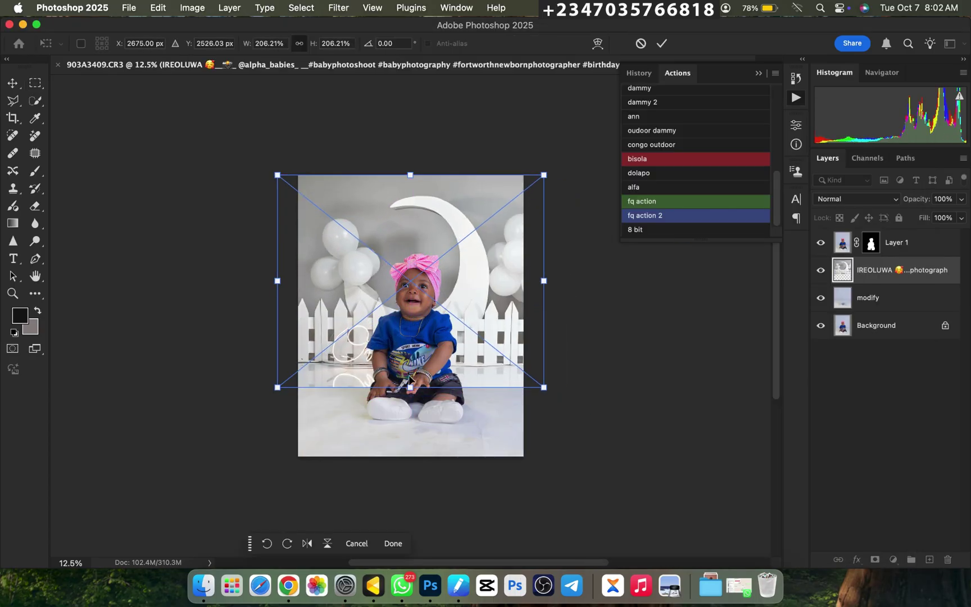
{"action": "left_click_drag", "start_coordinate": [411, 380], "coordinate": [411, 390]}
{"action": "mouse_move", "coordinate": [427, 344]}
{"action": "left_mouse_down"}
{"action": "mouse_move", "coordinate": [416, 337]}
{"action": "mouse_move", "coordinate": [438, 345]}
{"action": "left_mouse_up"}
{"action": "key", "text": "Return"}
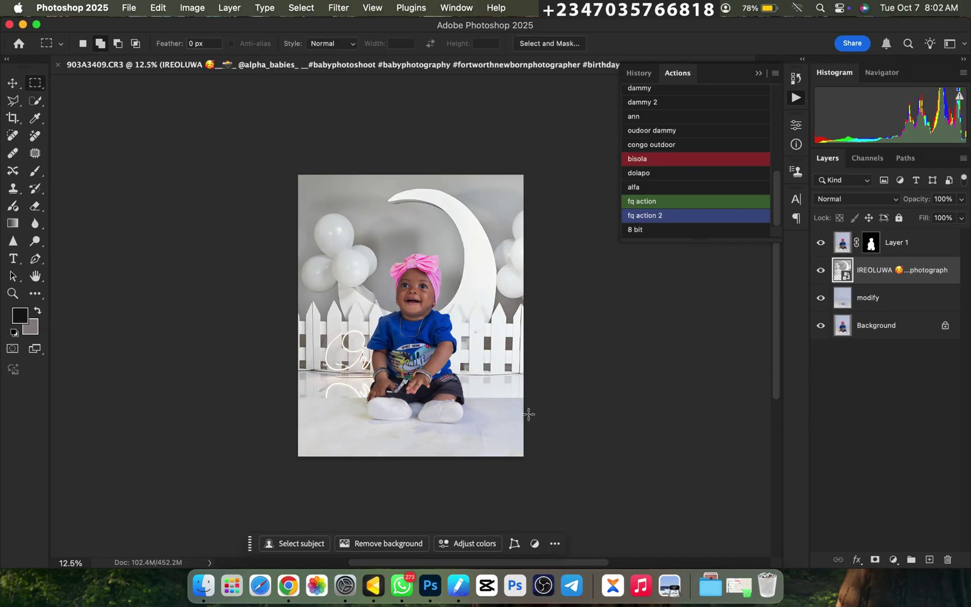
Mask out the backdrop's lower part to test the floor blend, then delete the trial layer
{"action": "left_click", "coordinate": [874, 561]}
{"action": "key", "text": "b"}
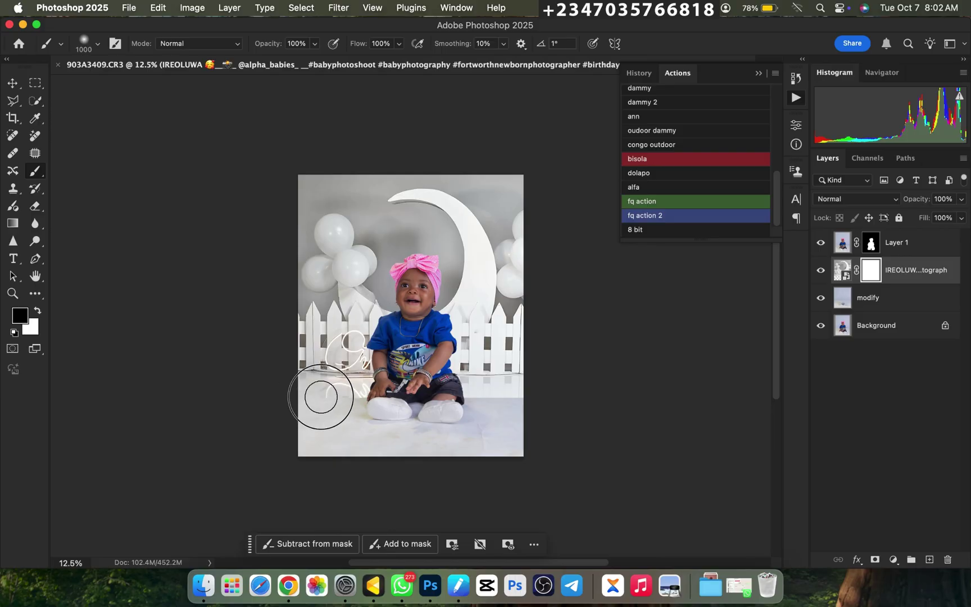
{"action": "mouse_move", "coordinate": [327, 398]}
{"action": "left_mouse_down"}
{"action": "mouse_move", "coordinate": [509, 396]}
{"action": "mouse_move", "coordinate": [496, 406]}
{"action": "left_mouse_up"}
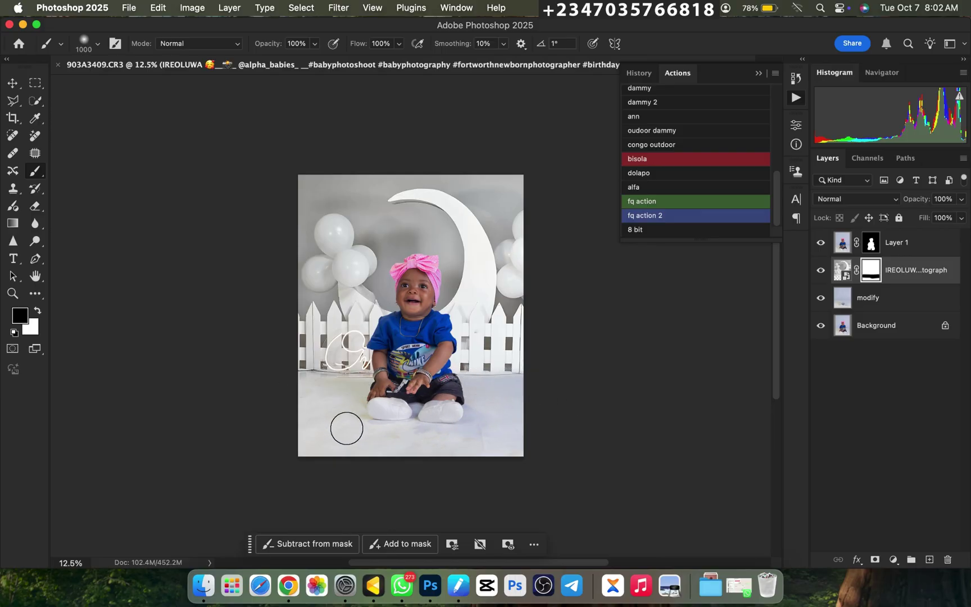
{"action": "key", "text": "super+equal"}
{"action": "key", "text": "super+minus"}
{"action": "key", "text": "super+equal"}
{"action": "key", "text": "super+minus"}
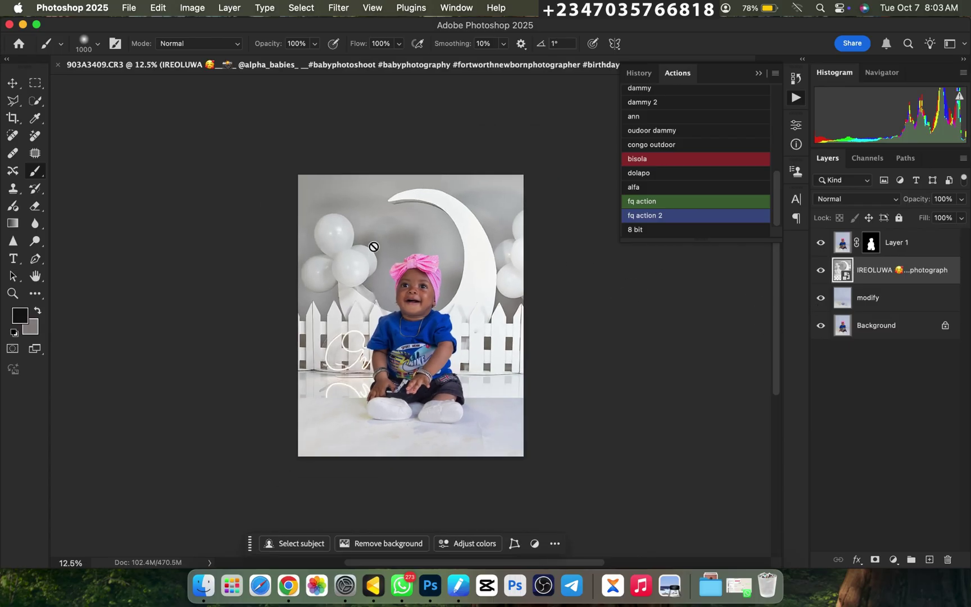
{"action": "key", "text": "BackSpace"}
Place reflex (101).jpg, the pink arches with teddies, scaled to about 125% and shifted up-left
{"action": "key", "text": "super+Tab"}
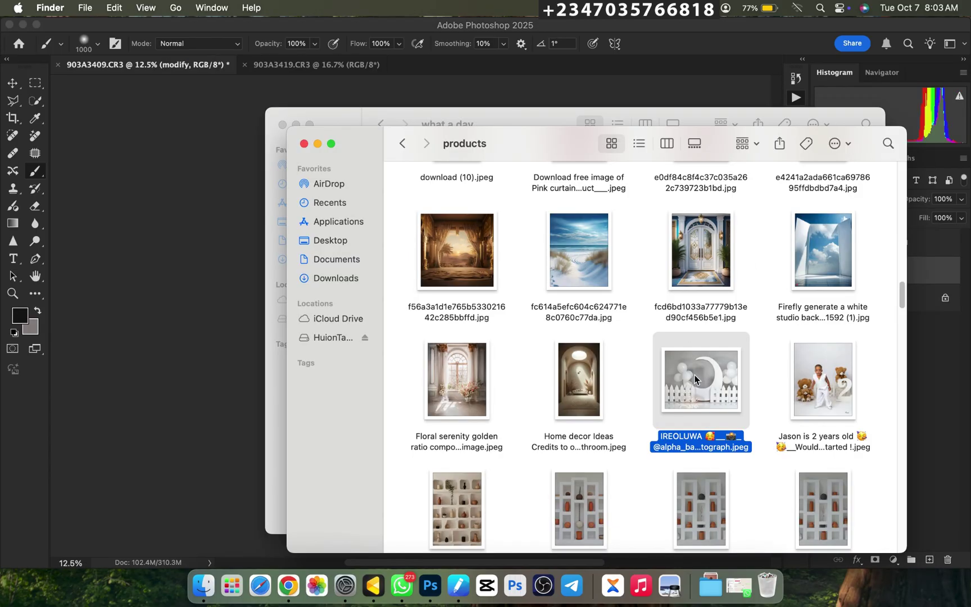
{"action": "scroll", "coordinate": [698, 379], "scroll_direction": "down", "scroll_amount": 8}
{"action": "scroll", "coordinate": [698, 366], "scroll_direction": "up", "scroll_amount": 12}
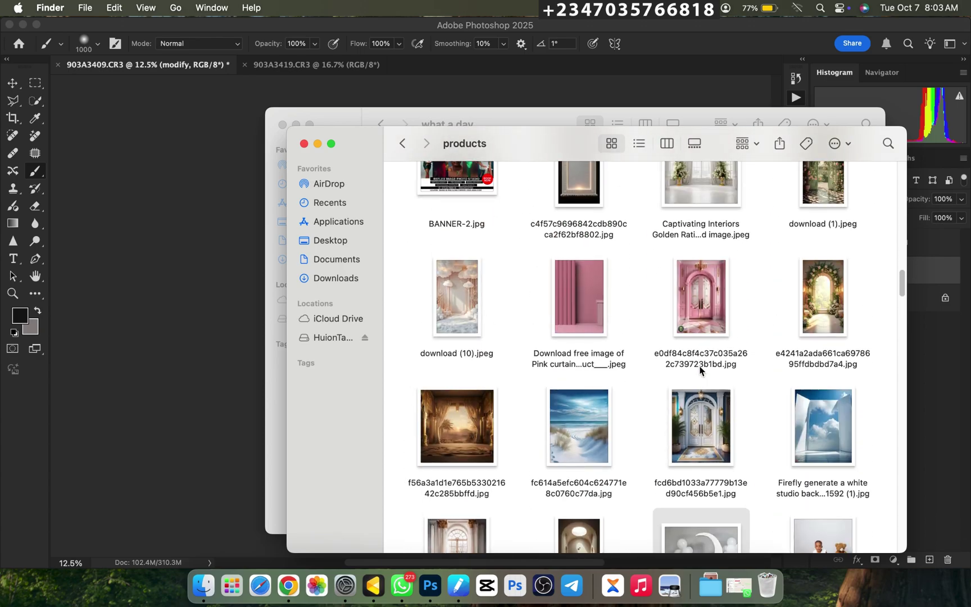
{"action": "scroll", "coordinate": [699, 365], "scroll_direction": "up", "scroll_amount": 6}
{"action": "scroll", "coordinate": [699, 365], "scroll_direction": "down", "scroll_amount": 15}
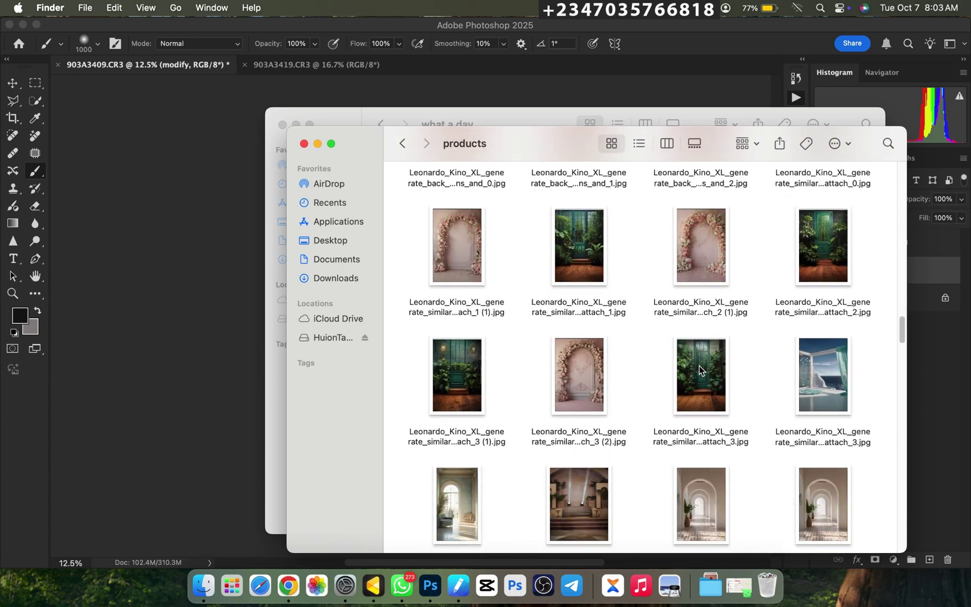
{"action": "scroll", "coordinate": [699, 364], "scroll_direction": "down", "scroll_amount": 10}
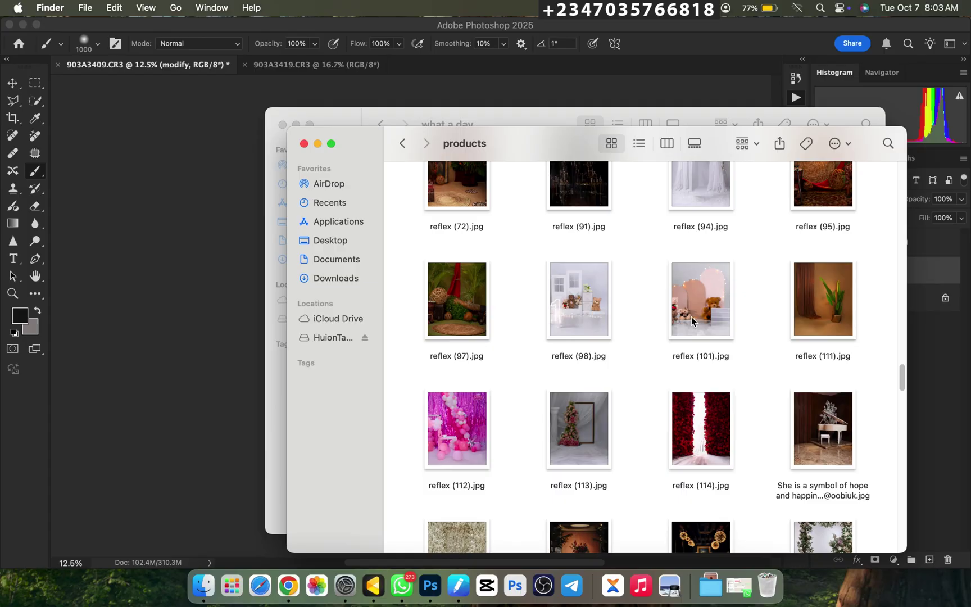
{"action": "left_click", "coordinate": [690, 319]}
{"action": "left_click_drag", "start_coordinate": [703, 313], "coordinate": [208, 301]}
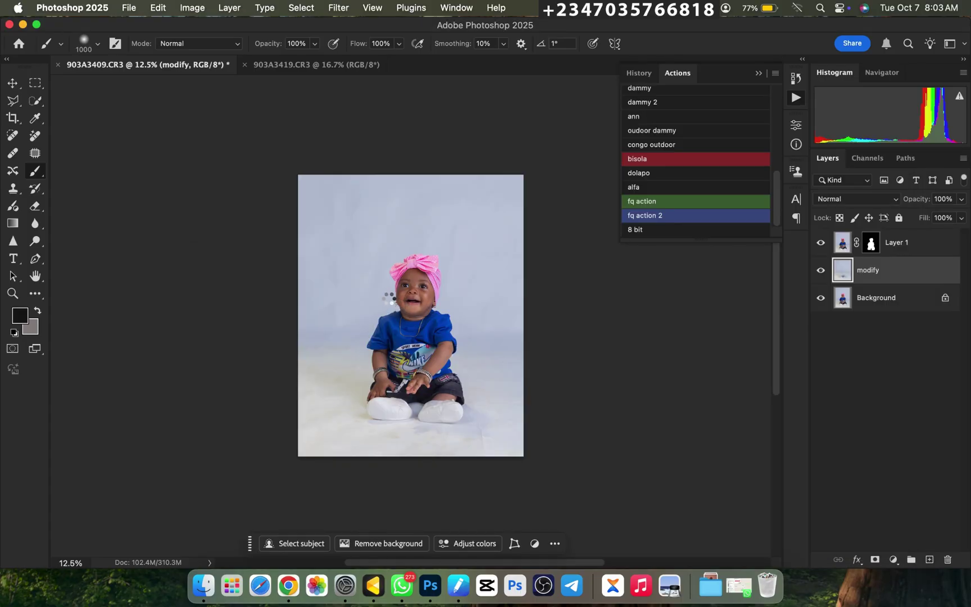
{"action": "left_click_drag", "start_coordinate": [488, 312], "coordinate": [539, 315]}
{"action": "left_click_drag", "start_coordinate": [425, 325], "coordinate": [391, 302]}
{"action": "key", "text": "Return"}
Mask the reflex (101) backdrop and paint out its stepped floor so the pale floor shows beneath the baby
{"action": "key", "text": "b"}
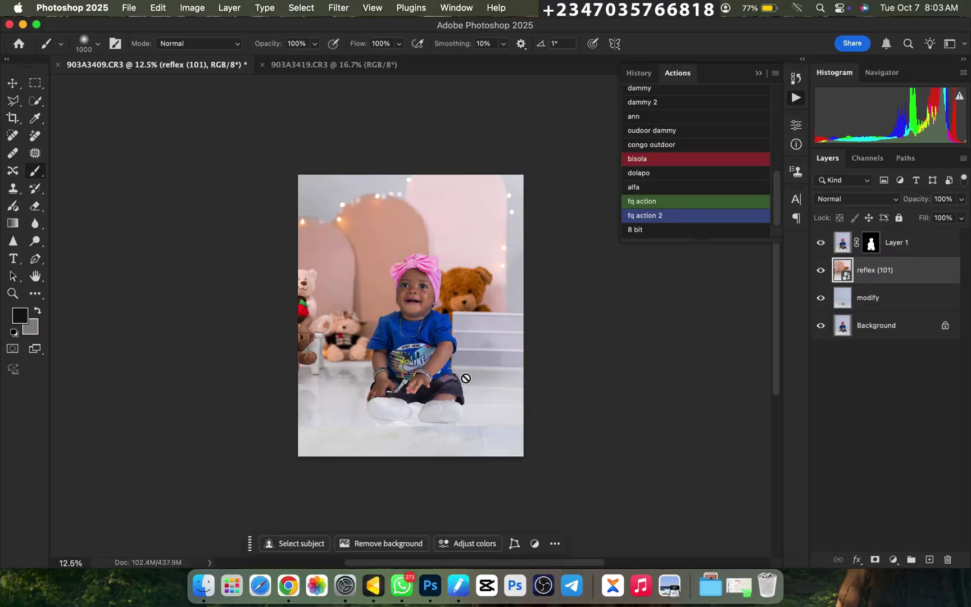
{"action": "left_click", "coordinate": [875, 560]}
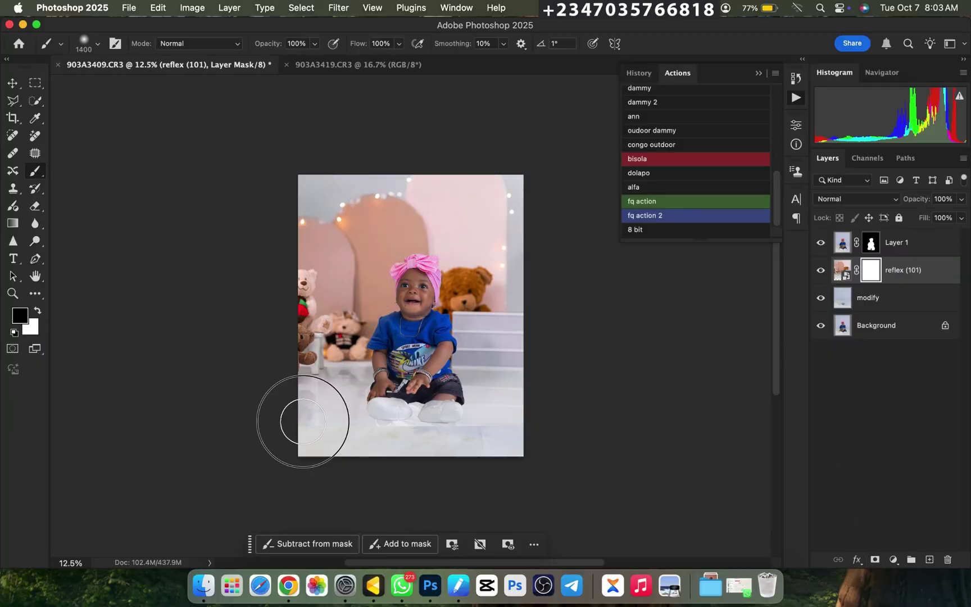
{"action": "mouse_move", "coordinate": [309, 423]}
{"action": "left_mouse_down"}
{"action": "mouse_move", "coordinate": [458, 428]}
{"action": "mouse_move", "coordinate": [523, 416]}
{"action": "mouse_move", "coordinate": [415, 425]}
{"action": "mouse_move", "coordinate": [344, 411]}
{"action": "mouse_move", "coordinate": [325, 414]}
{"action": "mouse_move", "coordinate": [542, 414]}
{"action": "mouse_move", "coordinate": [324, 414]}
{"action": "left_mouse_up"}
{"action": "scroll", "coordinate": [292, 396], "scroll_direction": "down", "scroll_amount": 1}
{"action": "scroll", "coordinate": [277, 332], "scroll_direction": "up", "scroll_amount": 4}
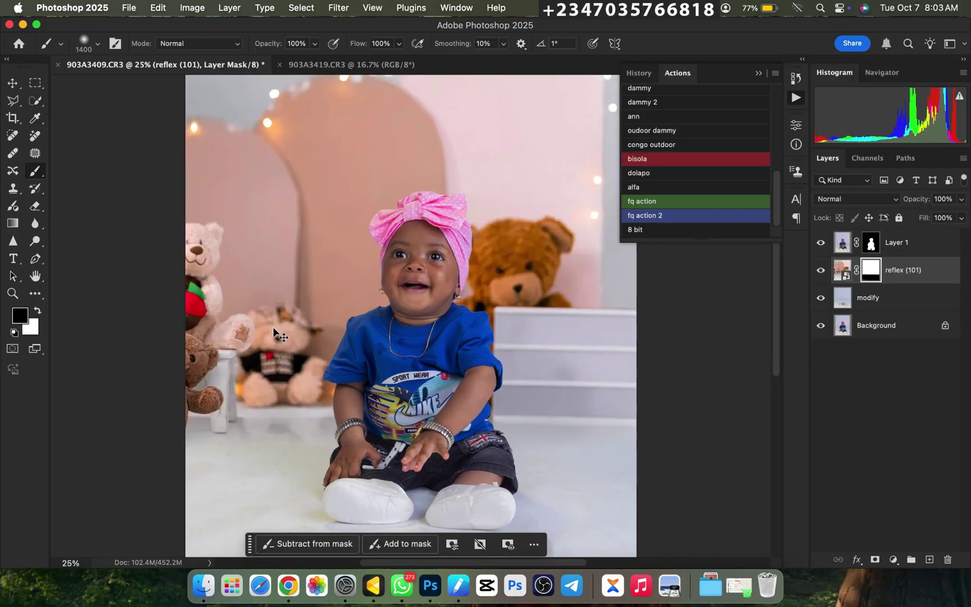
{"action": "scroll", "coordinate": [276, 333], "scroll_direction": "down", "scroll_amount": 3}
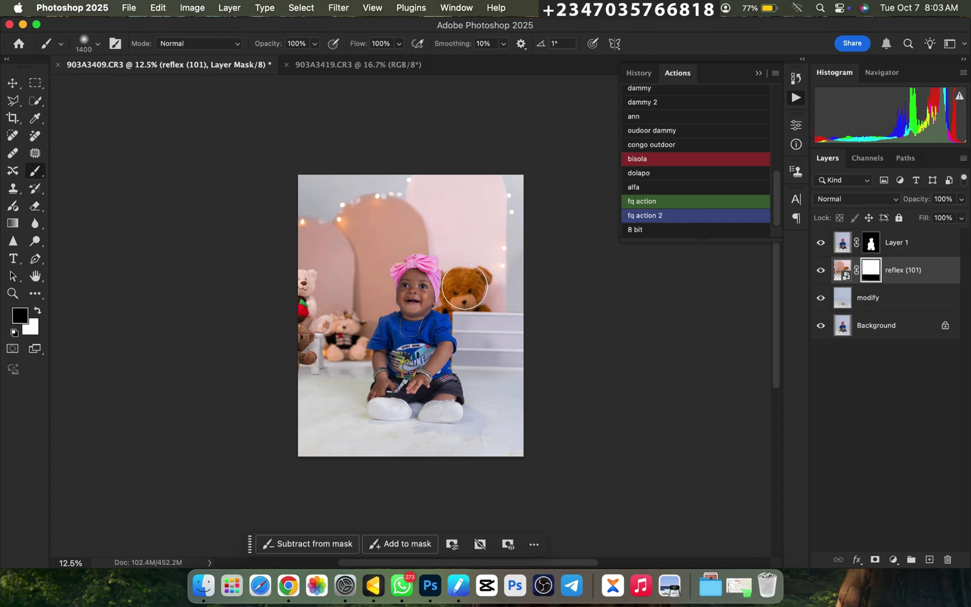
{"action": "scroll", "coordinate": [511, 400], "scroll_direction": "up", "scroll_amount": 1}
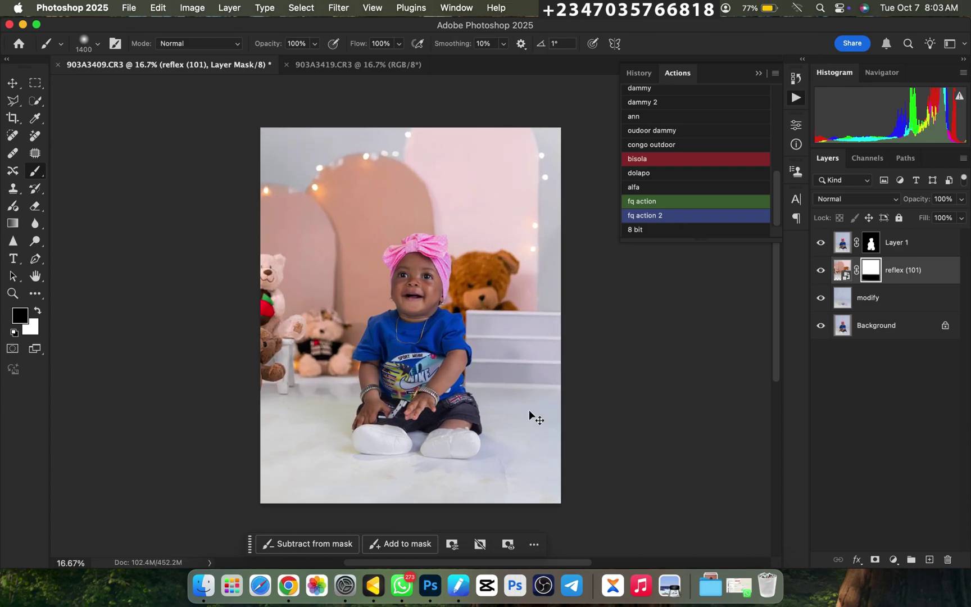
{"action": "key", "text": "super+minus"}
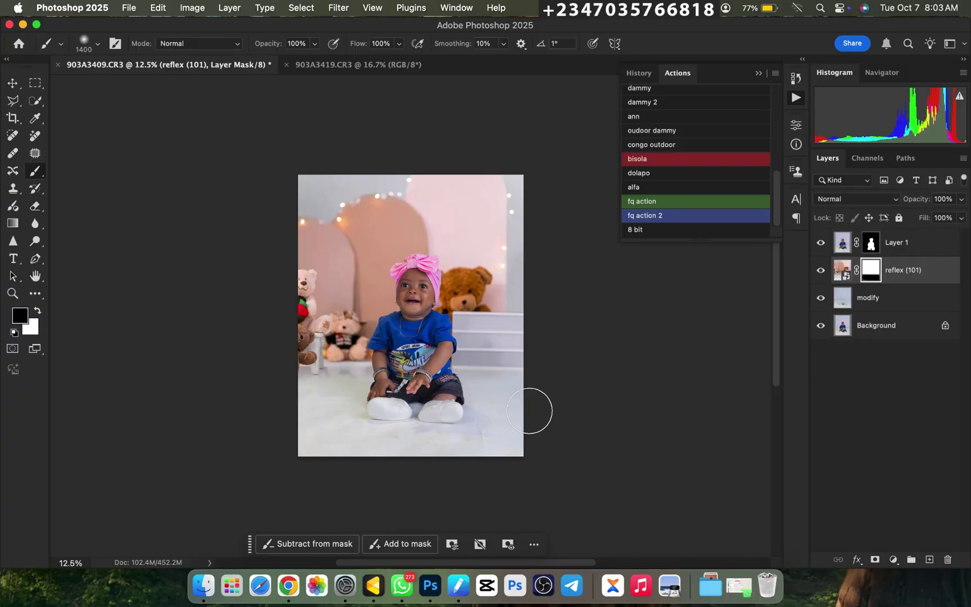
Crop the 903A3419 portrait to 4:5, shifting the photo up inside the frame
{"action": "left_click", "coordinate": [334, 66]}
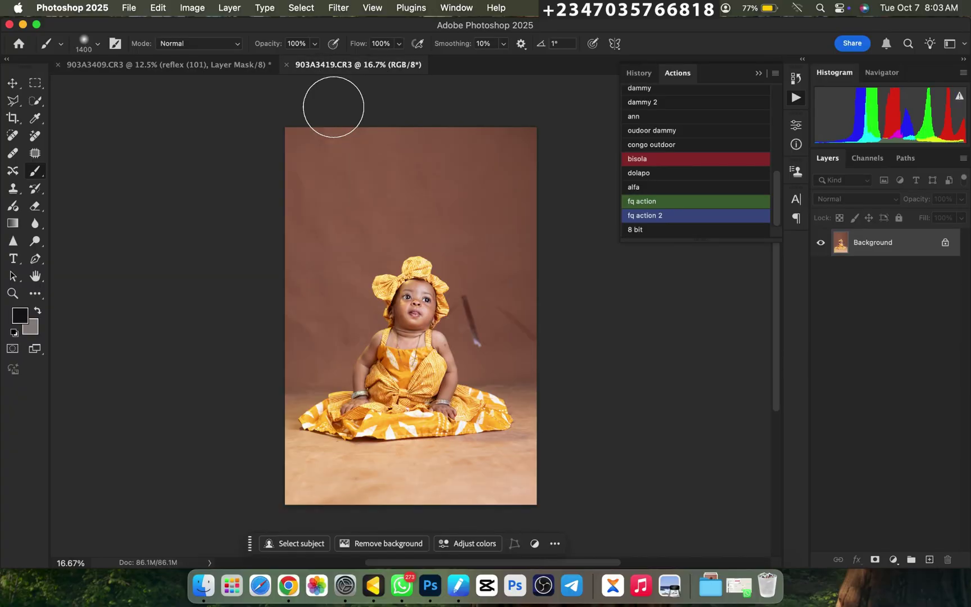
{"action": "key", "text": "c"}
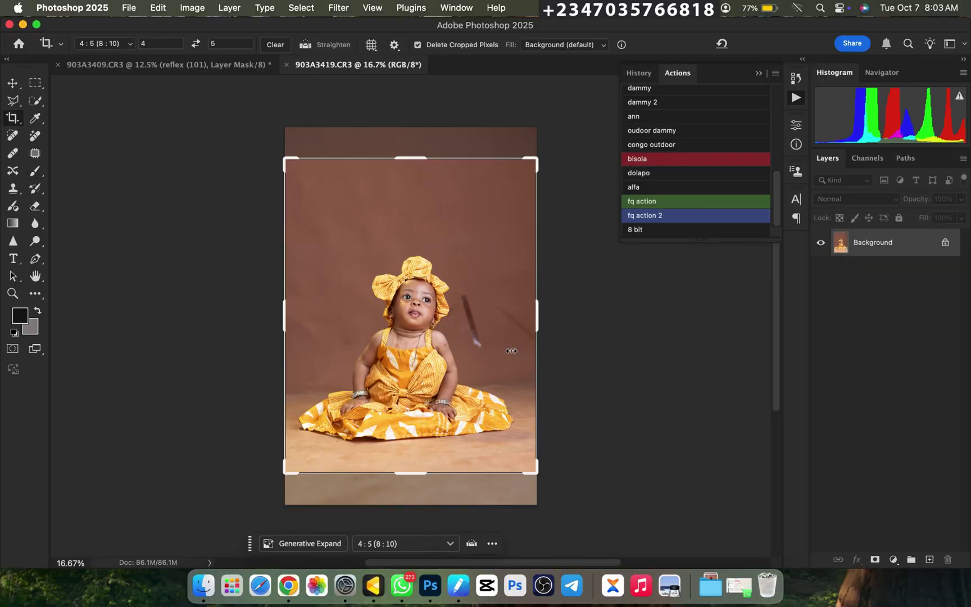
{"action": "mouse_move", "coordinate": [460, 340]}
{"action": "left_mouse_down"}
{"action": "mouse_move", "coordinate": [430, 320]}
{"action": "mouse_move", "coordinate": [420, 328]}
{"action": "mouse_move", "coordinate": [438, 306]}
{"action": "mouse_move", "coordinate": [428, 323]}
{"action": "left_mouse_up"}
{"action": "key", "text": "Return"}
Duplicate the photo to Layer 1 and mask it down to the child using Select Subject
{"action": "key", "text": "super+j"}
{"action": "key", "text": "w"}
{"action": "key", "text": "super+0"}
{"action": "left_click", "coordinate": [385, 46]}
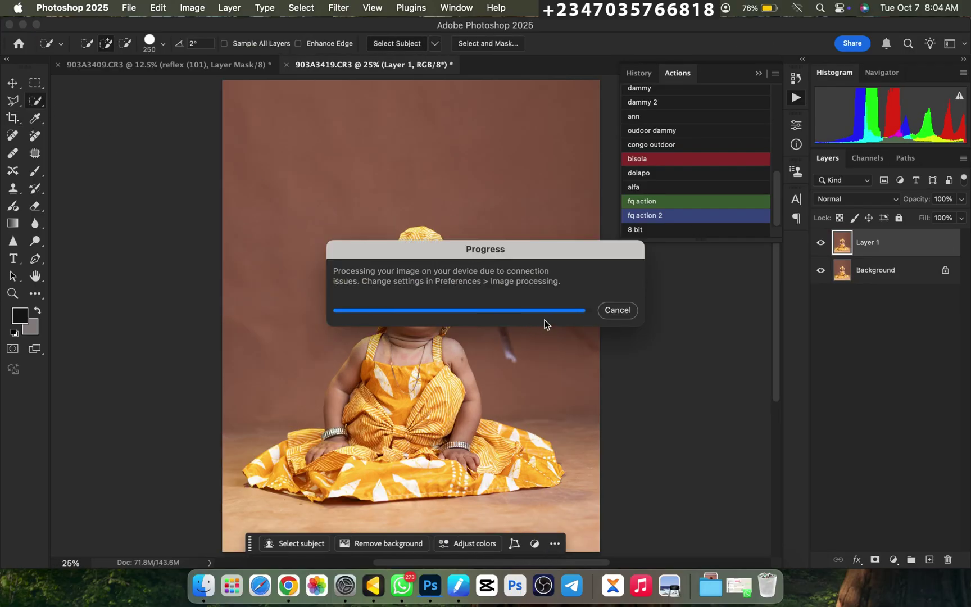
{"action": "left_click", "coordinate": [488, 44]}
{"action": "key", "text": "Escape"}
{"action": "right_click", "coordinate": [444, 202]}
{"action": "key", "text": "Escape"}
{"action": "left_click", "coordinate": [875, 560]}
On a Background copy, Content-Aware Fill the stray stick, then show the cut-out child layer again
{"action": "left_click", "coordinate": [876, 270]}
{"action": "key", "text": "super+j"}
{"action": "key", "text": "shift+F5"}
{"action": "key", "text": "Return"}
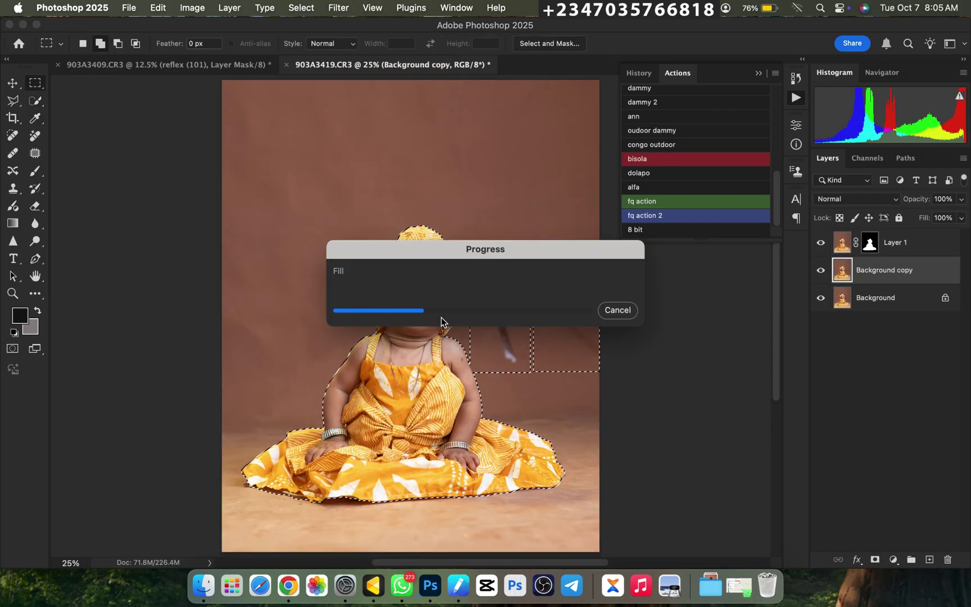
{"action": "key", "text": "super+d"}
{"action": "key", "text": "super+0"}
{"action": "key", "text": "super+equal"}
{"action": "key", "text": "super+minus"}
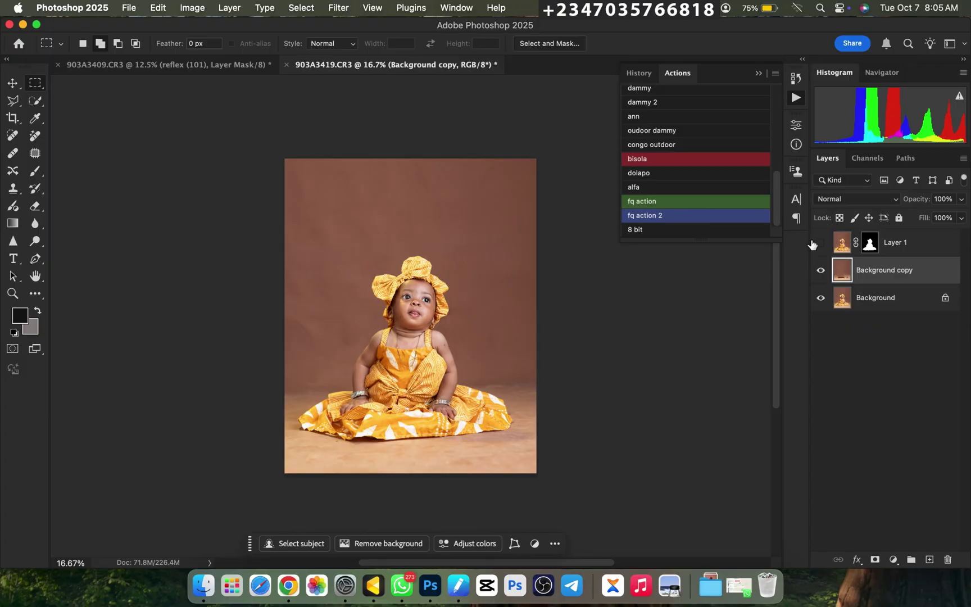
{"action": "left_click", "coordinate": [820, 242]}
{"action": "key", "text": "super+equal"}
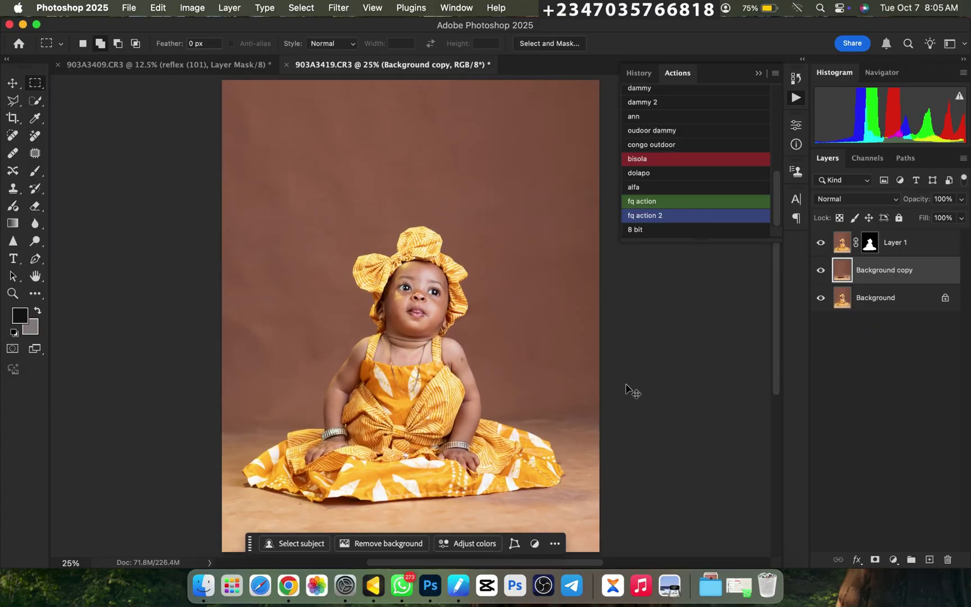
Drag the Snapins gold balloons backdrop from the Finder products folder into the portrait and commit it shifted upward
{"action": "left_click", "coordinate": [204, 585]}
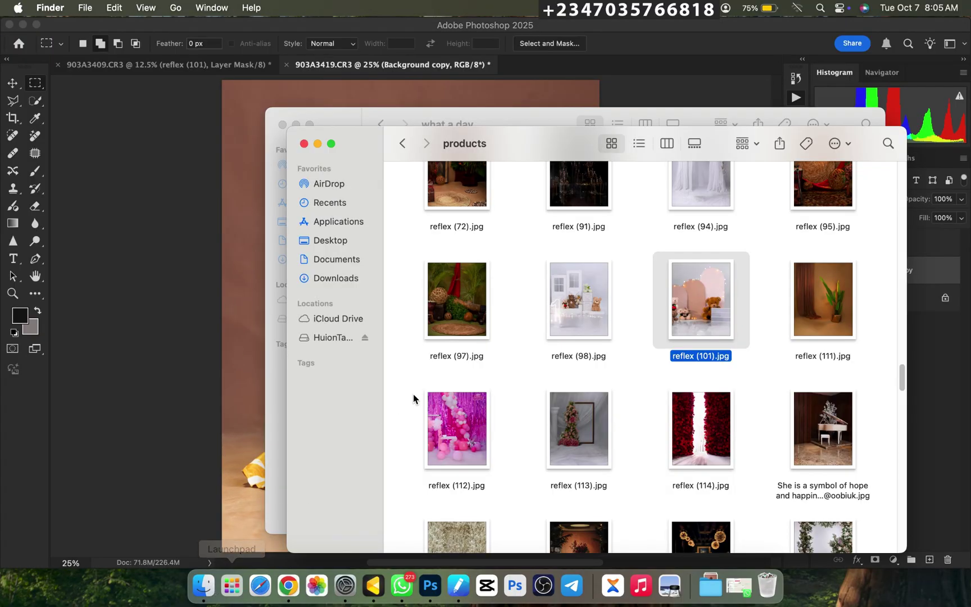
{"action": "scroll", "coordinate": [670, 355], "scroll_direction": "down", "scroll_amount": 3}
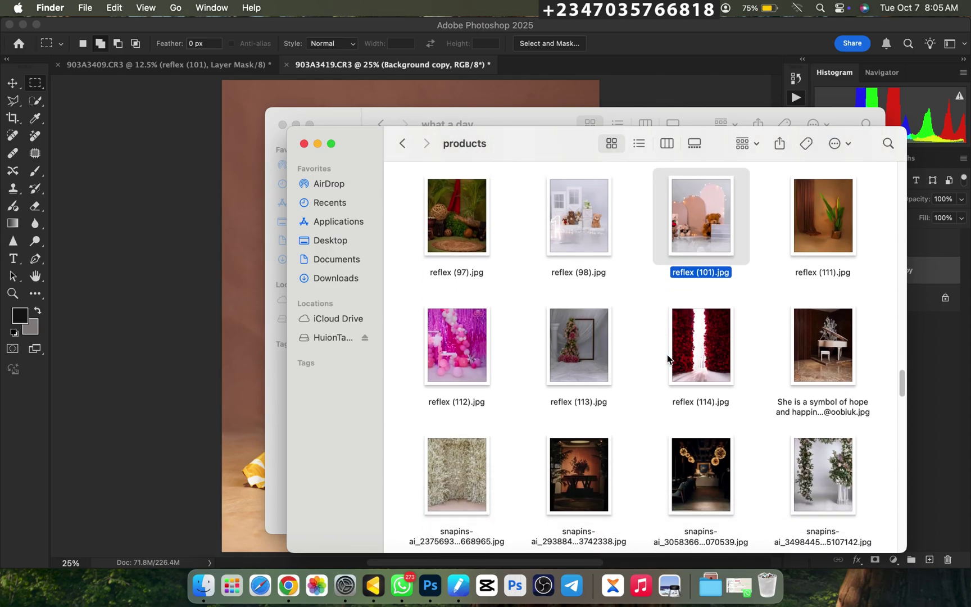
{"action": "scroll", "coordinate": [668, 361], "scroll_direction": "up", "scroll_amount": 5}
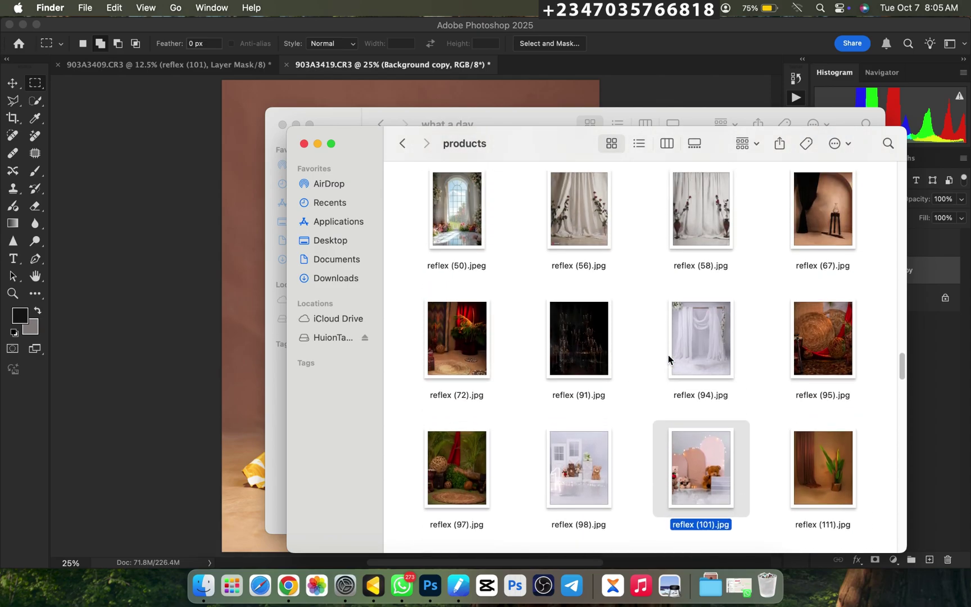
{"action": "left_click_drag", "start_coordinate": [599, 369], "coordinate": [239, 308]}
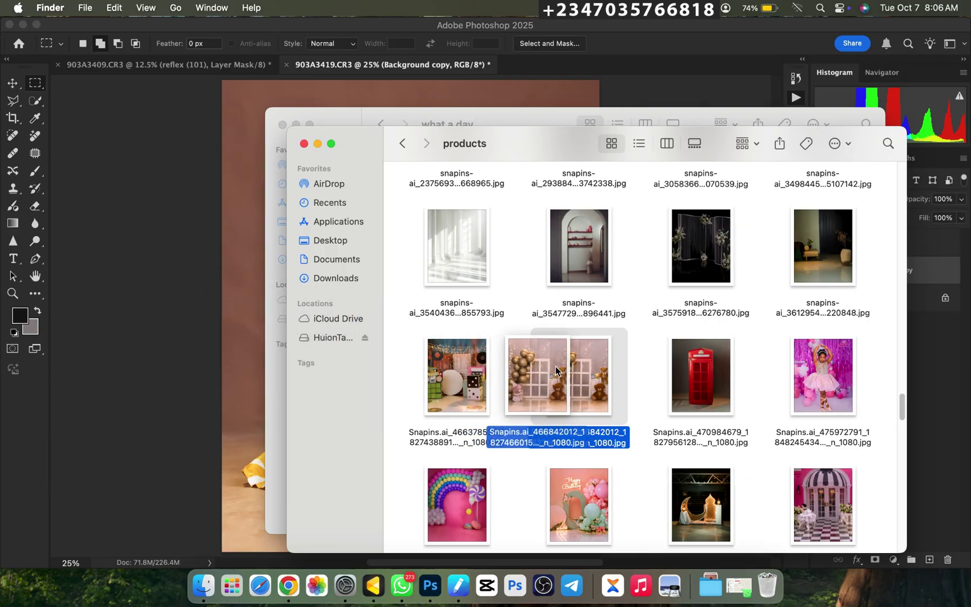
{"action": "left_click_drag", "start_coordinate": [552, 370], "coordinate": [553, 372]}
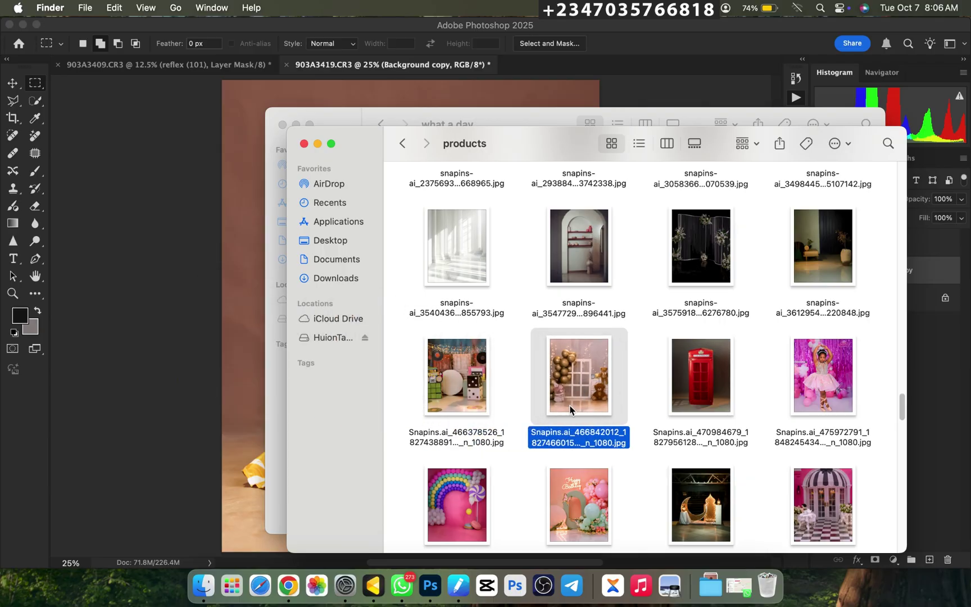
{"action": "left_click_drag", "start_coordinate": [588, 385], "coordinate": [222, 343]}
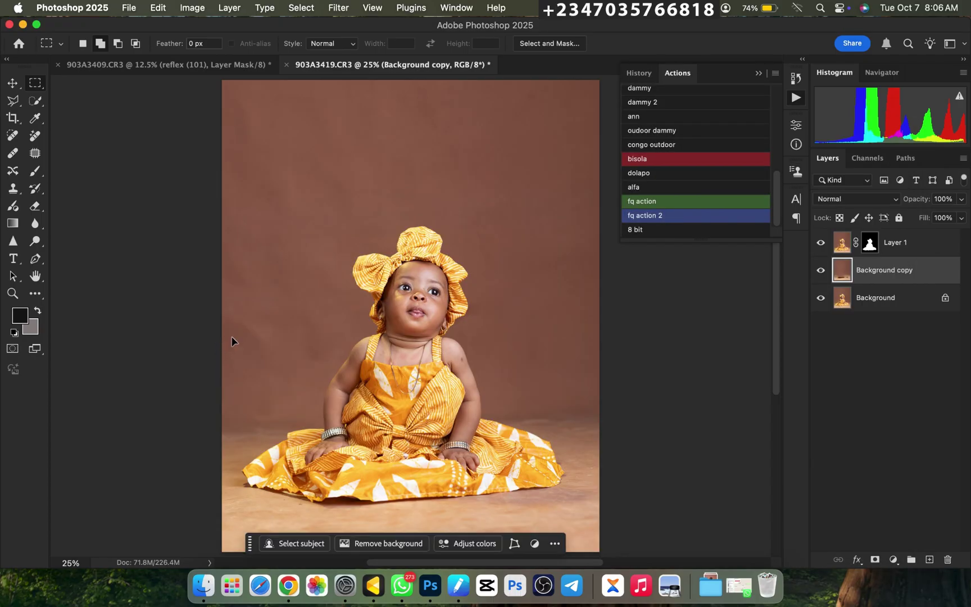
{"action": "key", "text": "super+minus"}
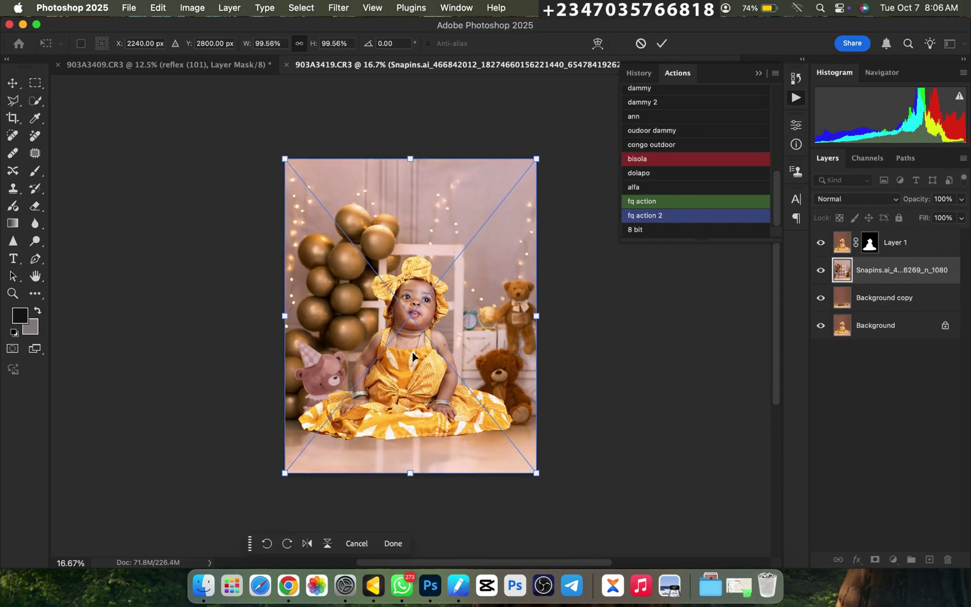
{"action": "left_click_drag", "start_coordinate": [411, 359], "coordinate": [409, 322]}
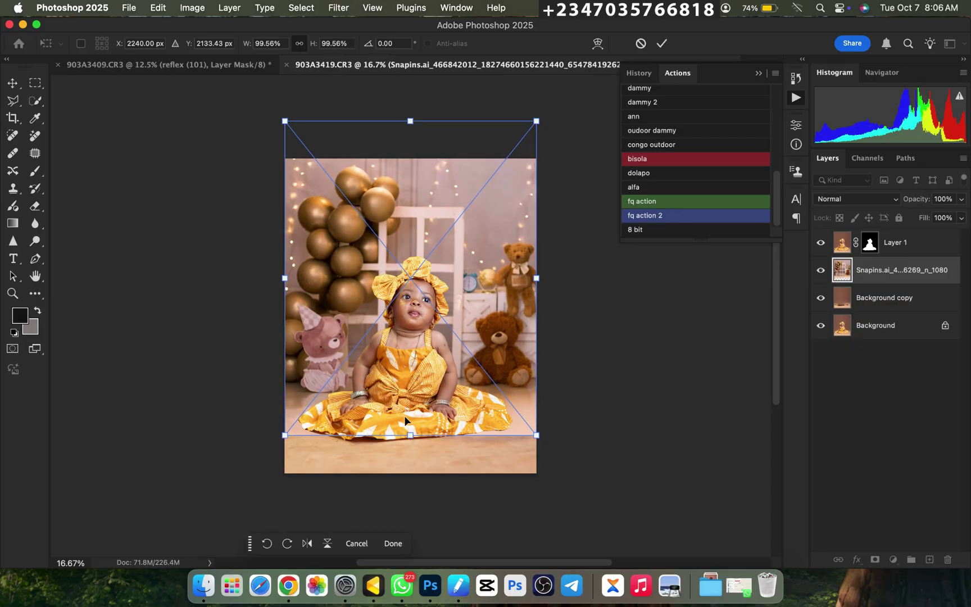
{"action": "key", "text": "Return"}
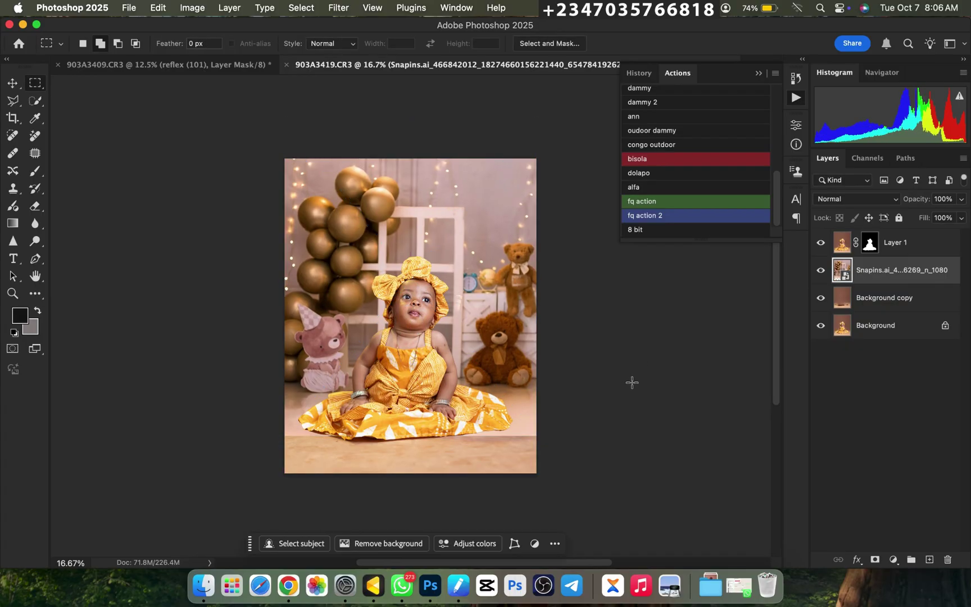
Add a blank mask to the Snapins balloon layer and switch to a slightly smaller brush to check the floor
{"action": "left_click", "coordinate": [875, 560]}
{"action": "key", "text": "b"}
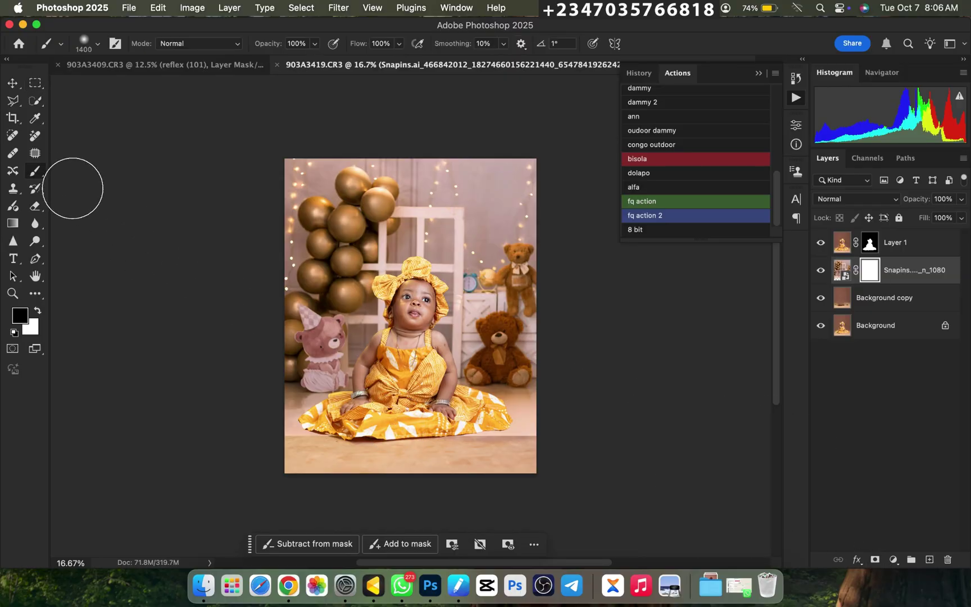
{"action": "key", "text": "bracketleft"}
{"action": "key", "text": "bracketleft"}
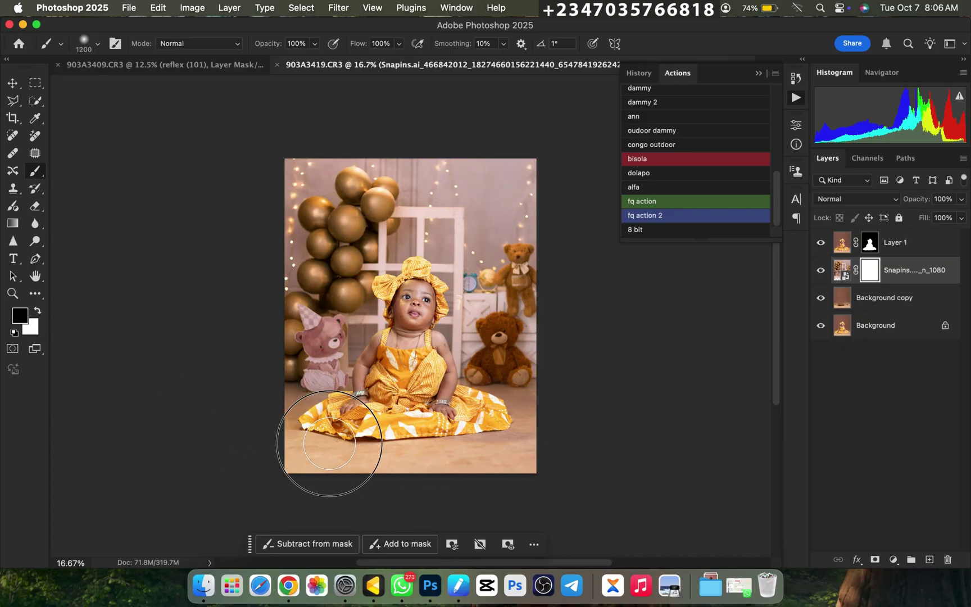
{"action": "key", "text": "super+plus"}
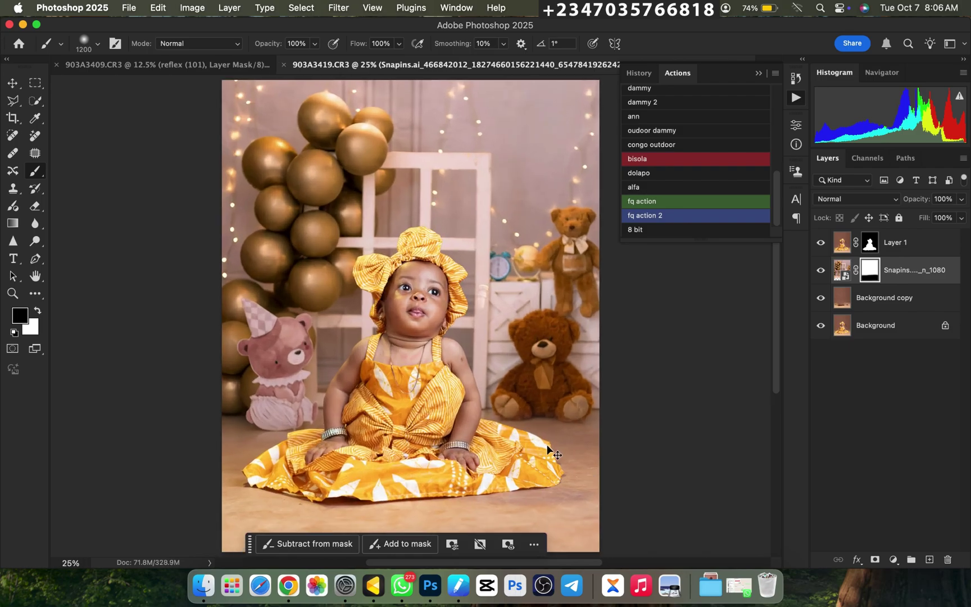
{"action": "key", "text": "super+minus"}
{"action": "key", "text": "super+minus"}
{"action": "key", "text": "super+plus"}
{"action": "key", "text": "super+plus"}
{"action": "key", "text": "super+minus"}
{"action": "key", "text": "super+minus"}
{"action": "key", "text": "super+plus"}
{"action": "key", "text": "super+plus"}
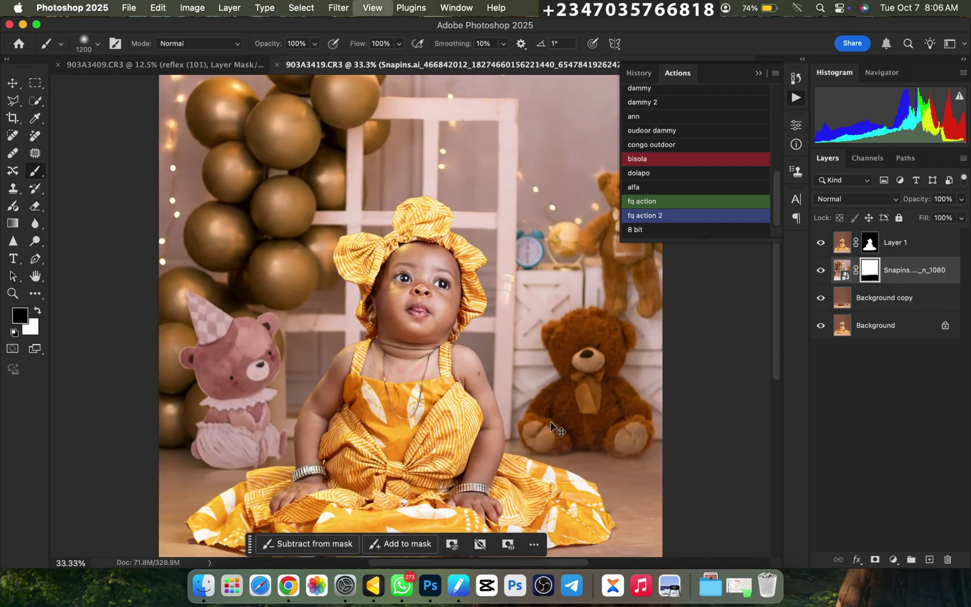
{"action": "key", "text": "super+minus"}
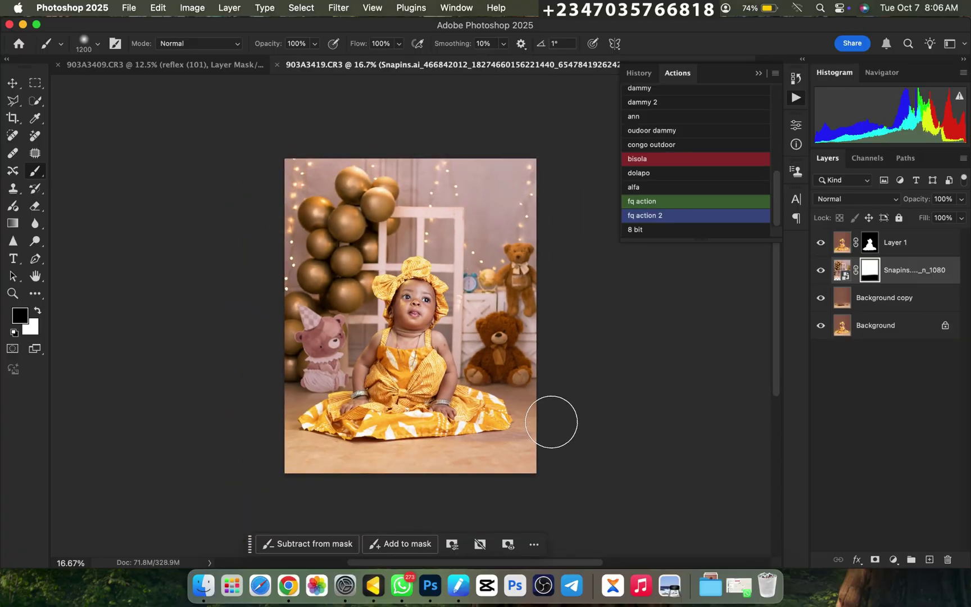
{"action": "key", "text": "super+plus"}
{"action": "key", "text": "super+minus"}
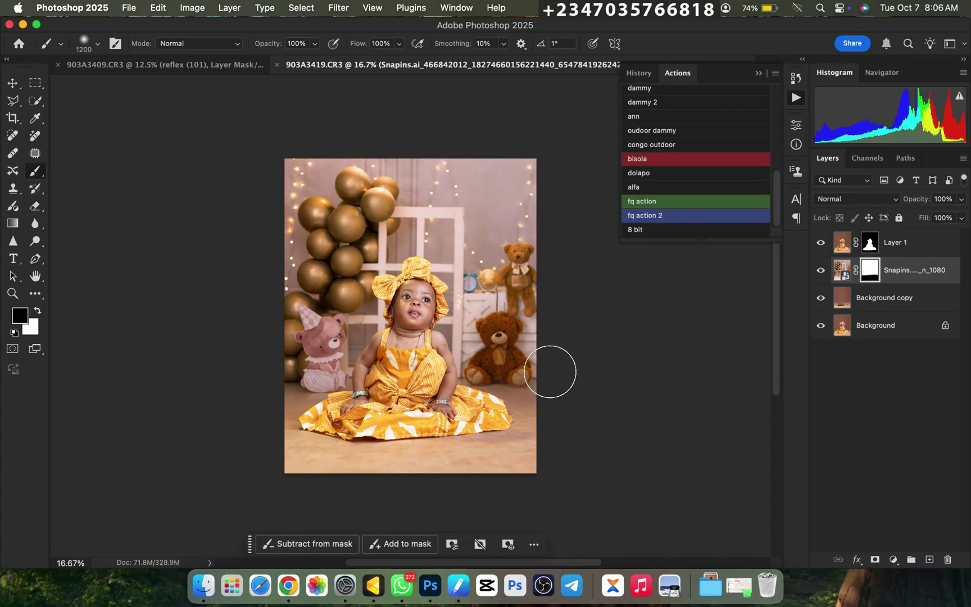